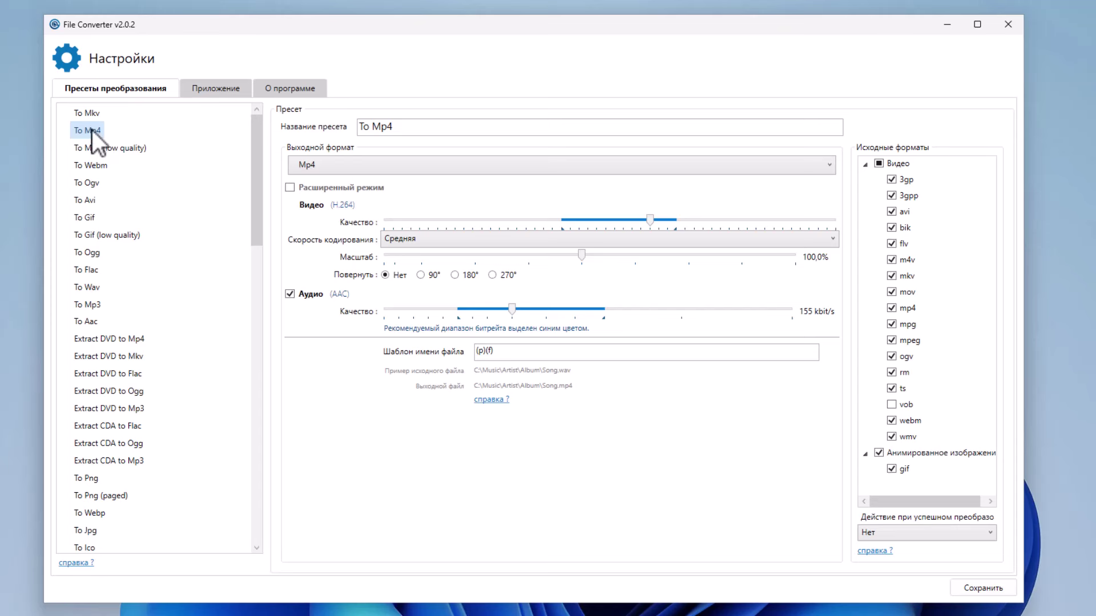
Step: Look through the settings of the To Gif and To Mkv conversion presets
left_click(92, 220)
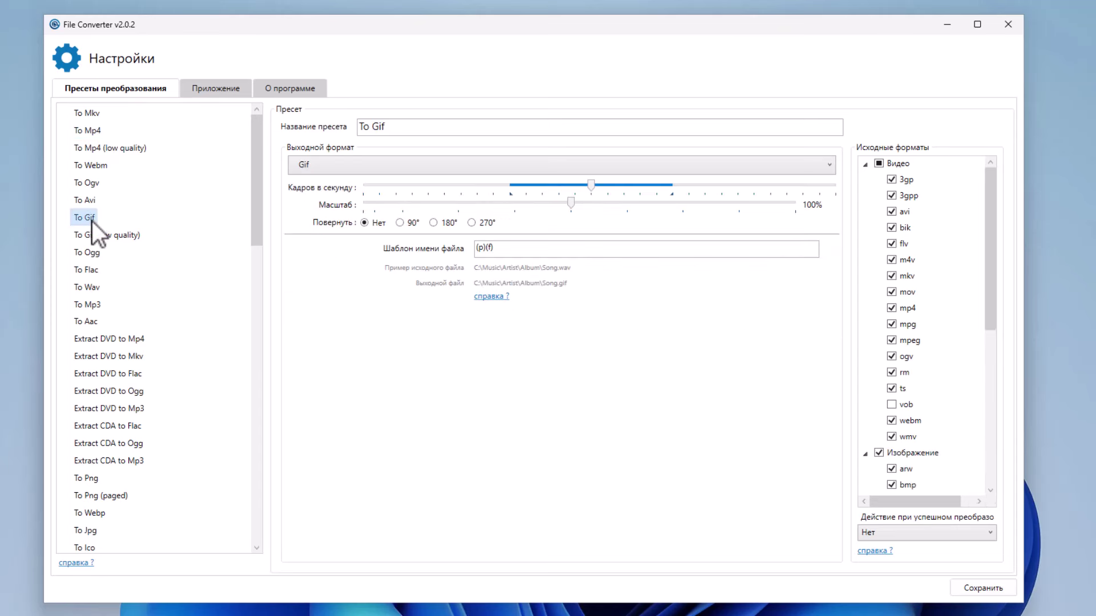
left_click(99, 114)
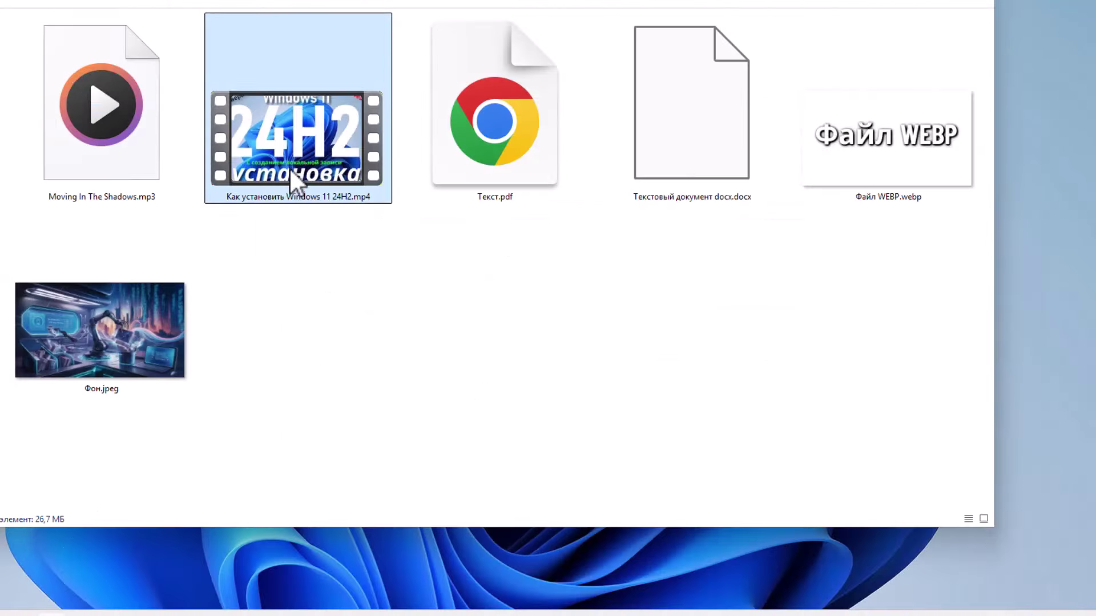
Step: Examine the File Converter options offered for the MP4 video, the WEBP image and the DOCX document
right_click(291, 169)
mouse_move(338, 295)
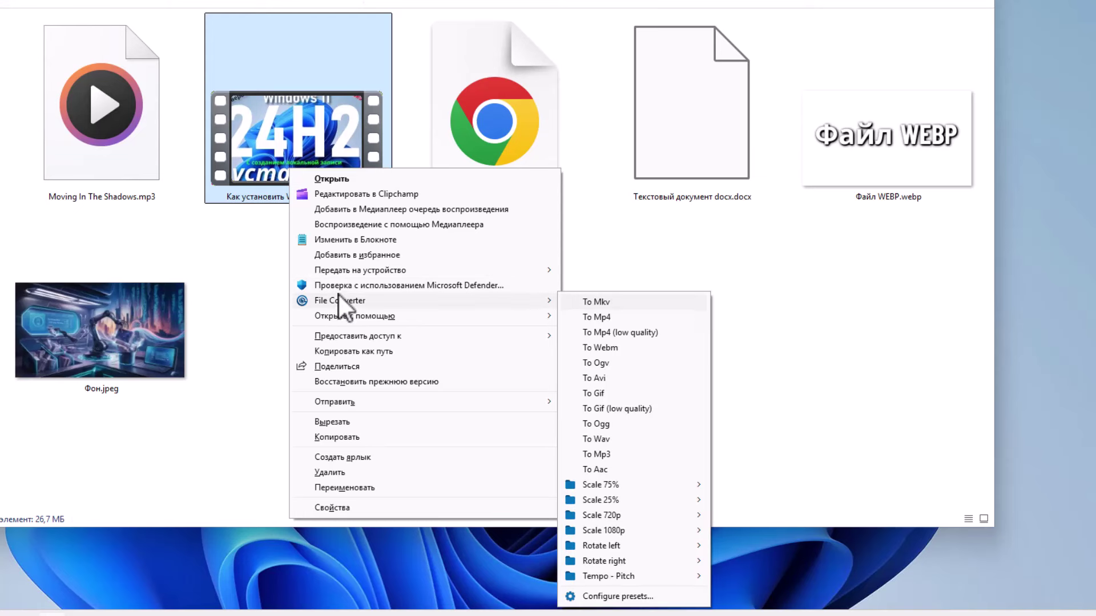
left_click(596, 236)
right_click(818, 152)
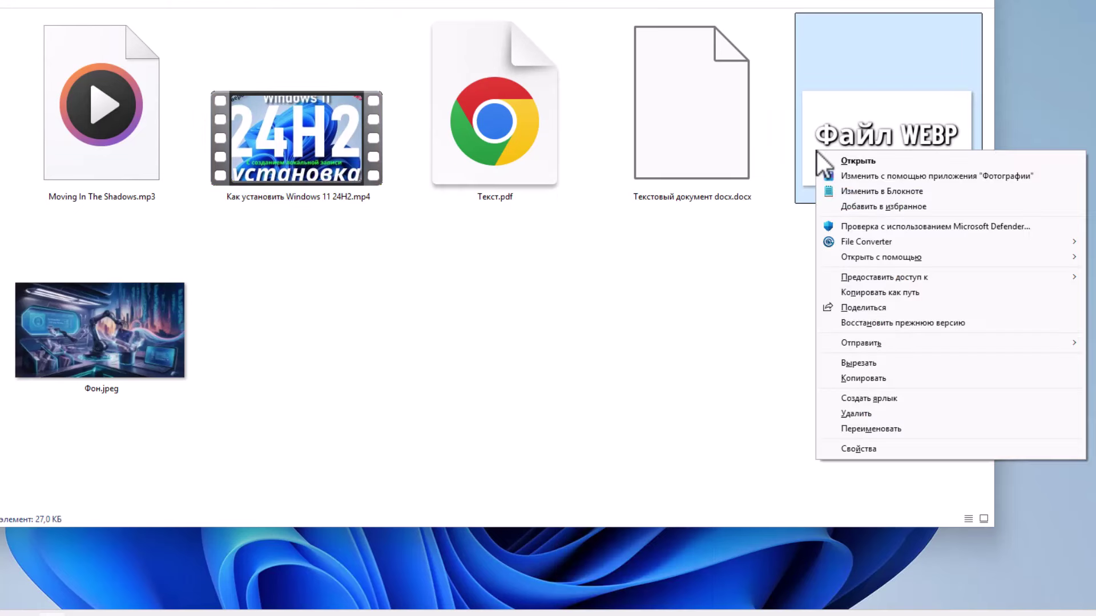
mouse_move(854, 239)
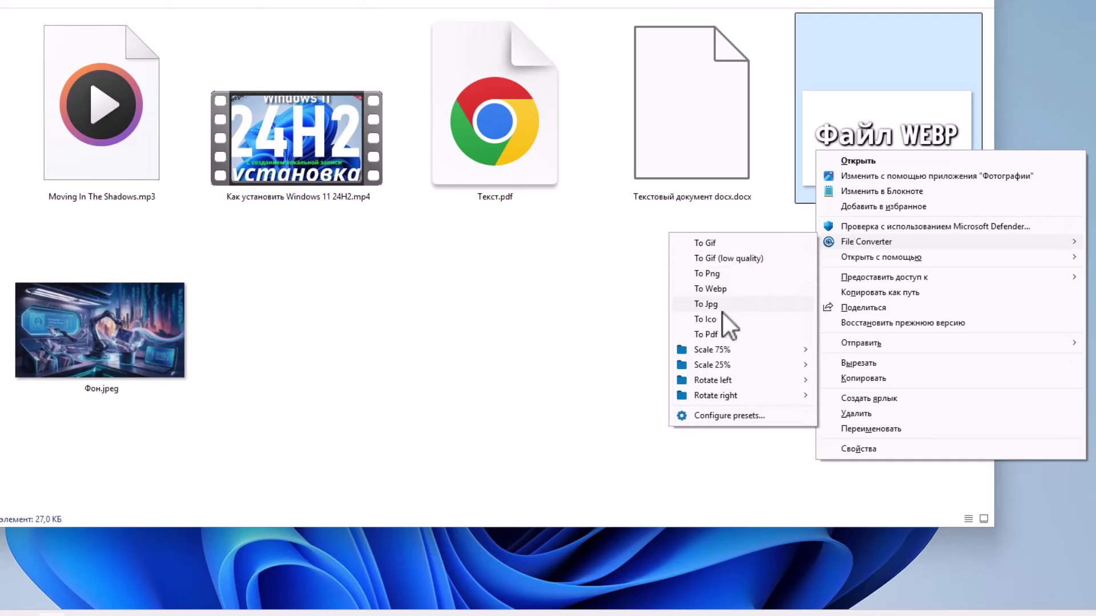
left_click(705, 155)
right_click(694, 150)
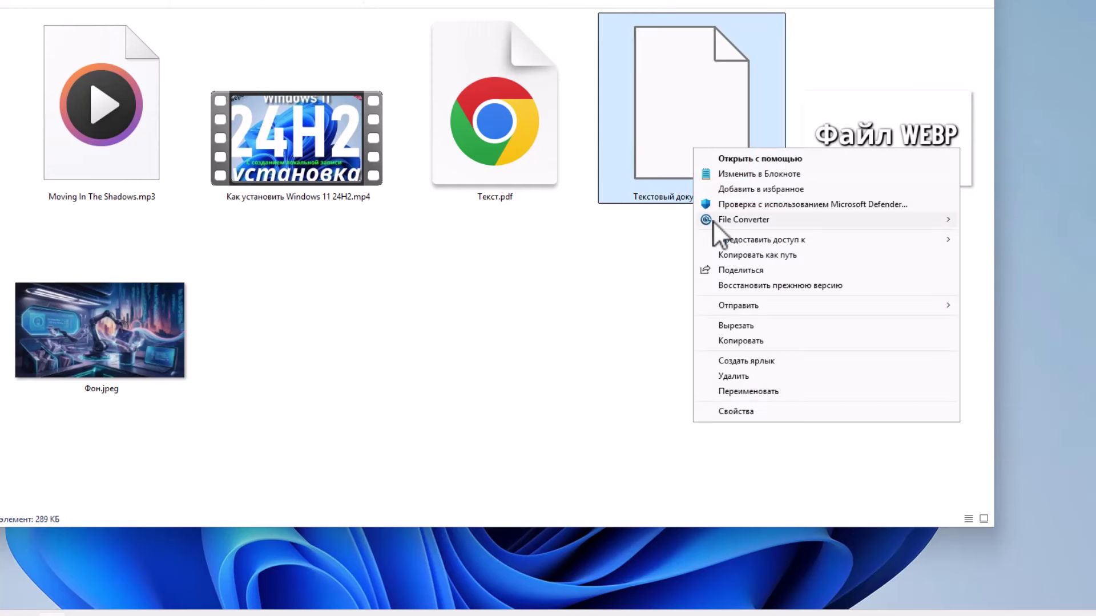
mouse_move(720, 223)
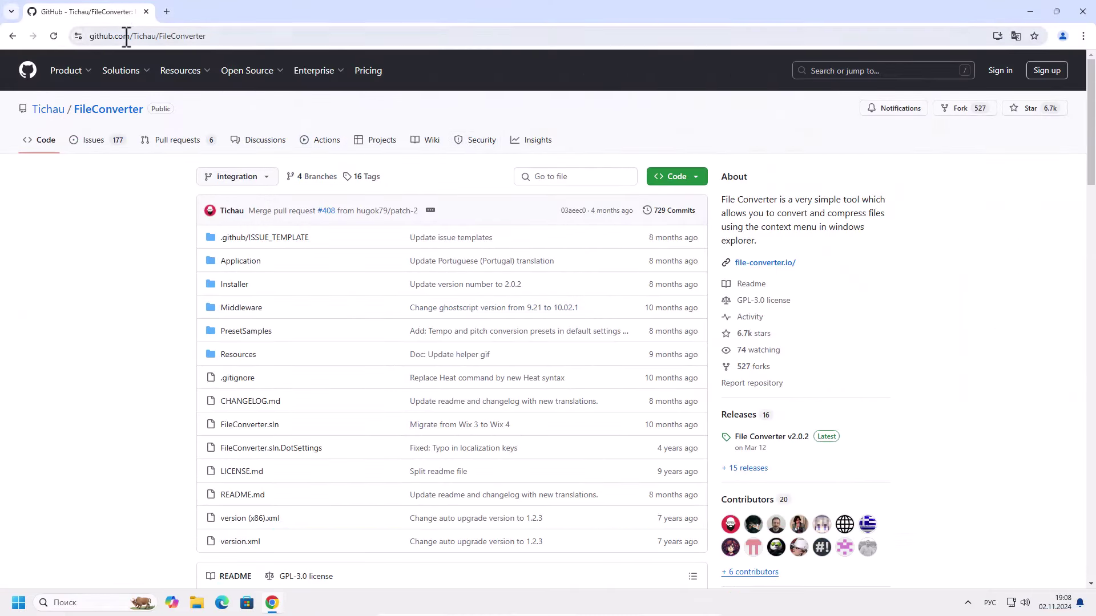
Step: Visit the file-converter.io website linked from the FileConverter repository and read the description in the repository's README
left_click(220, 36)
left_click(150, 218)
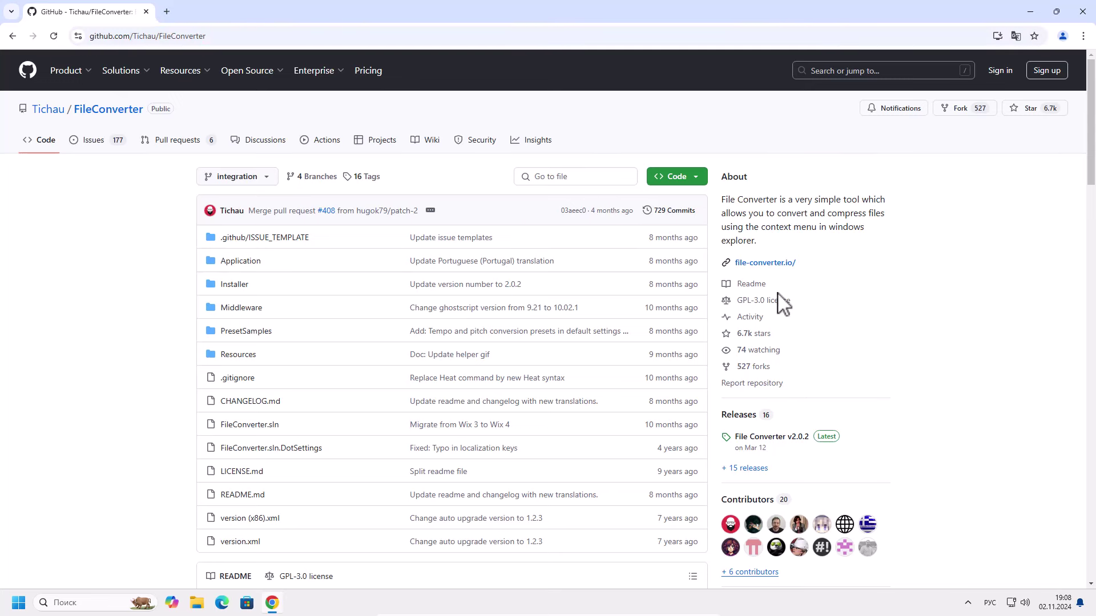
left_click(749, 264)
left_click(206, 13)
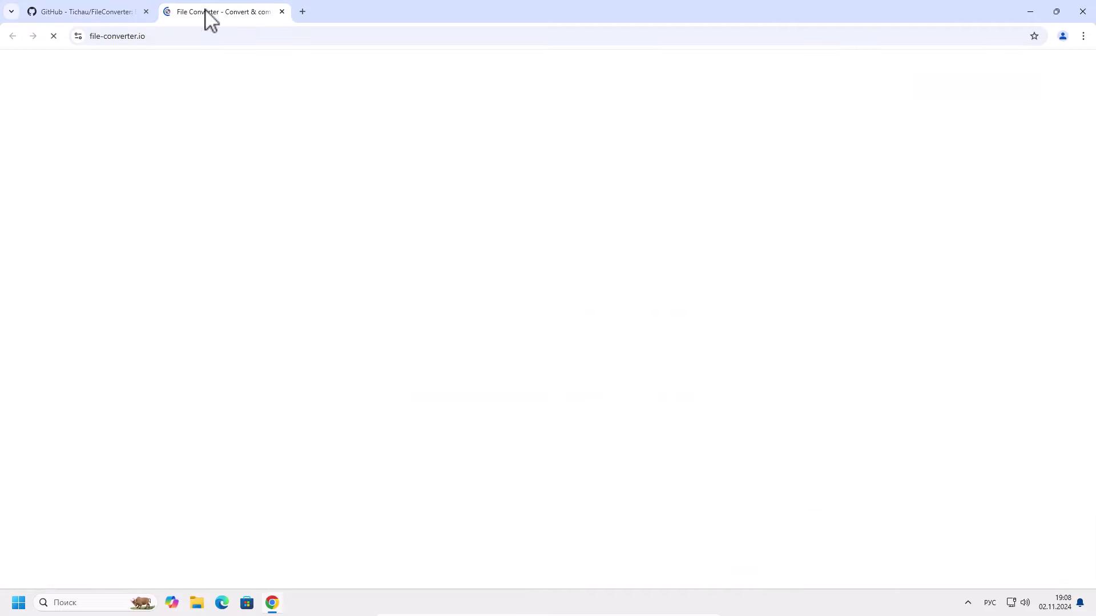
left_click(123, 14)
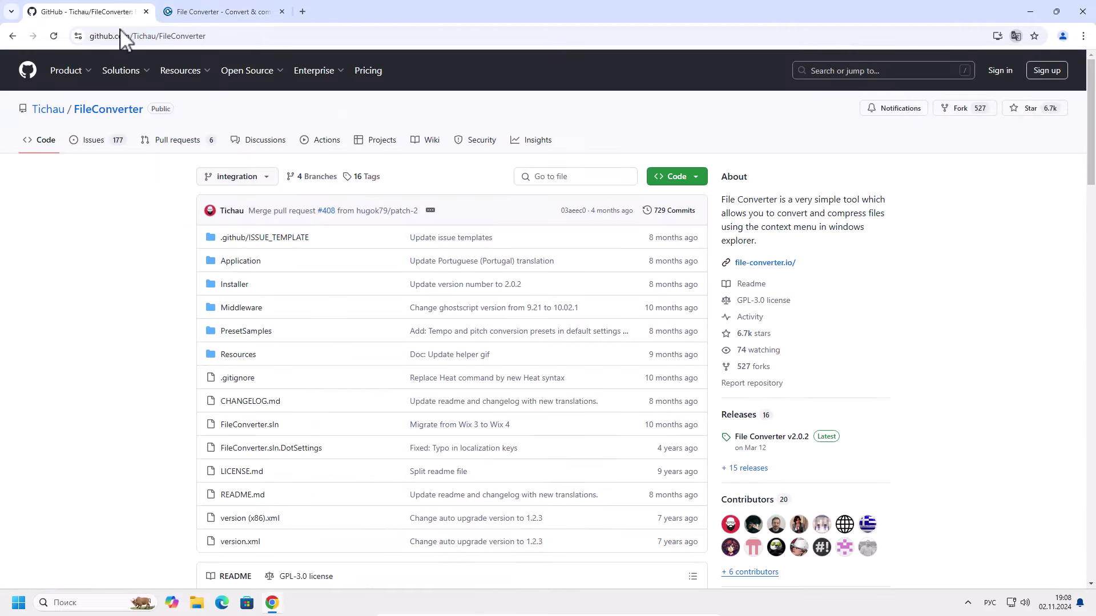
scroll(345, 342, "down", 6)
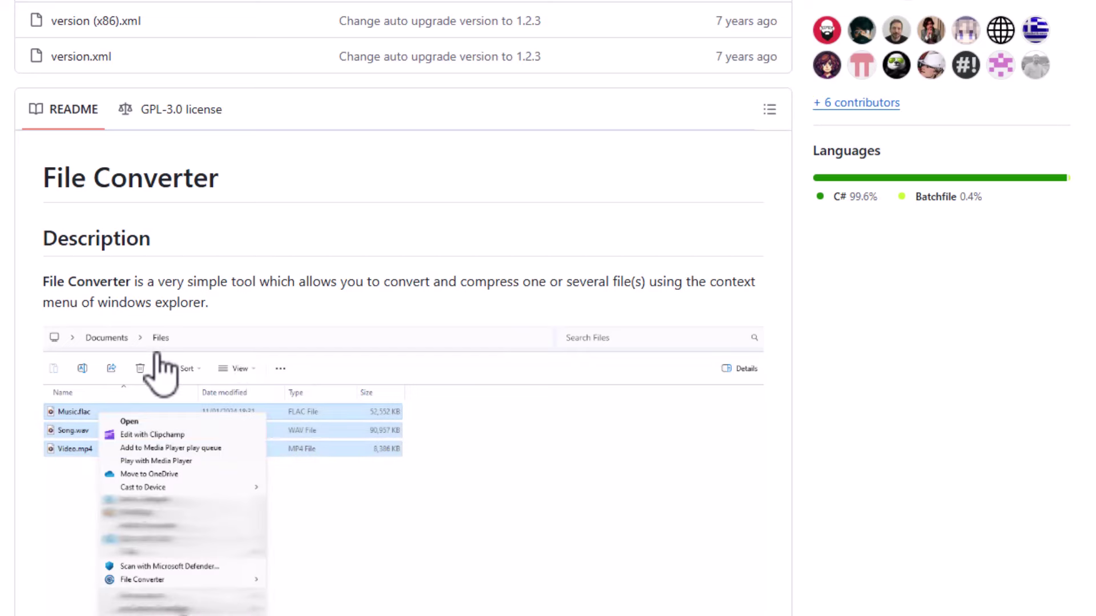
scroll(344, 410, "down", 3)
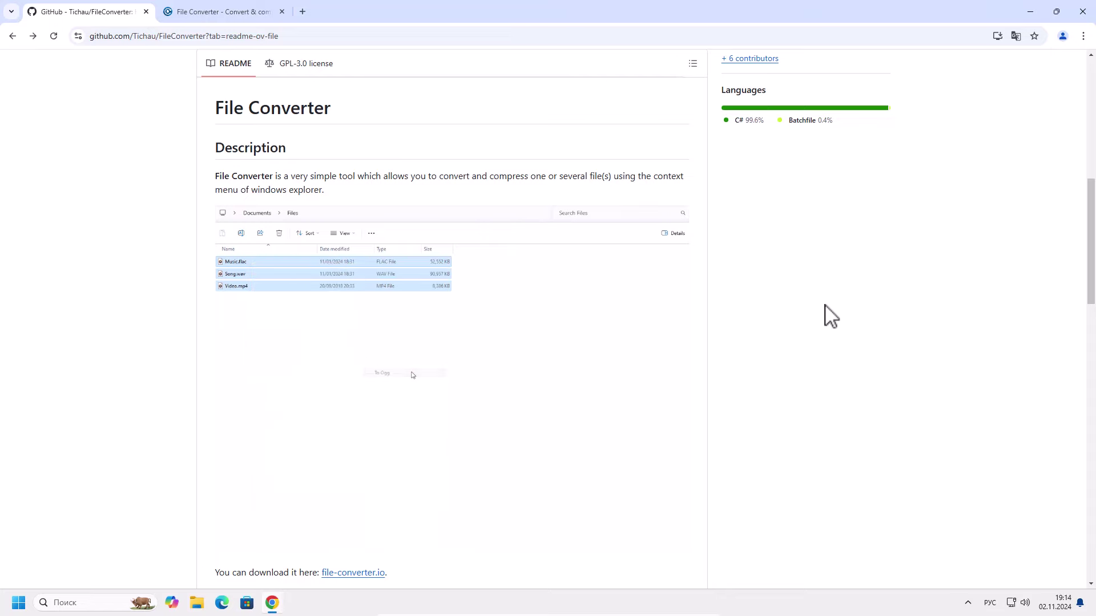
scroll(830, 316, "up", 9)
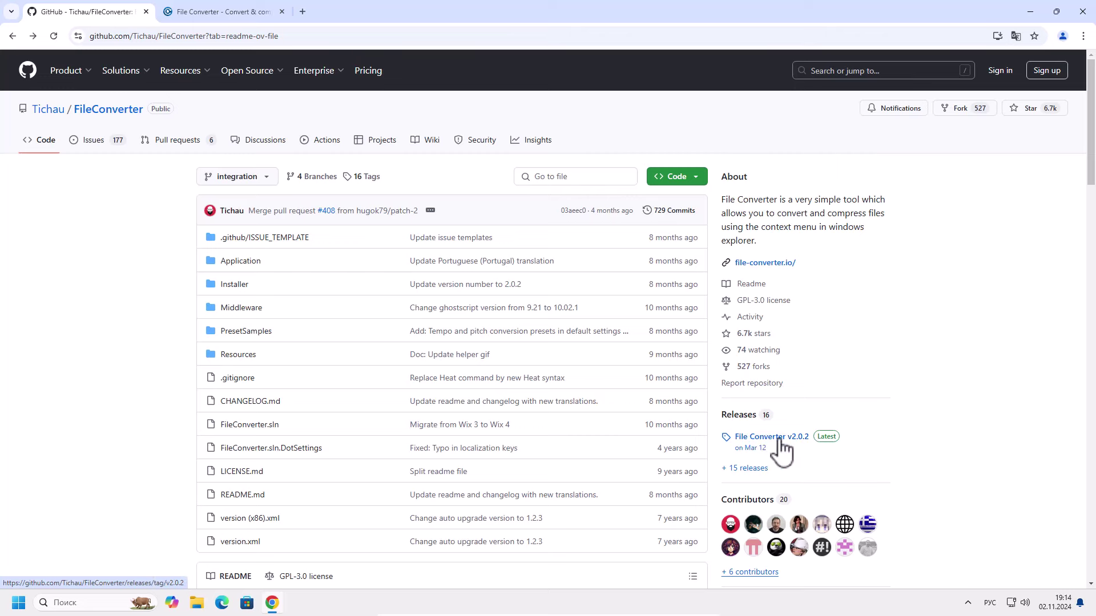
Step: Download FileConverter-2.0.2-x64-setup.msi from the File Converter v2.0.2 release and launch the installer
left_click(765, 439)
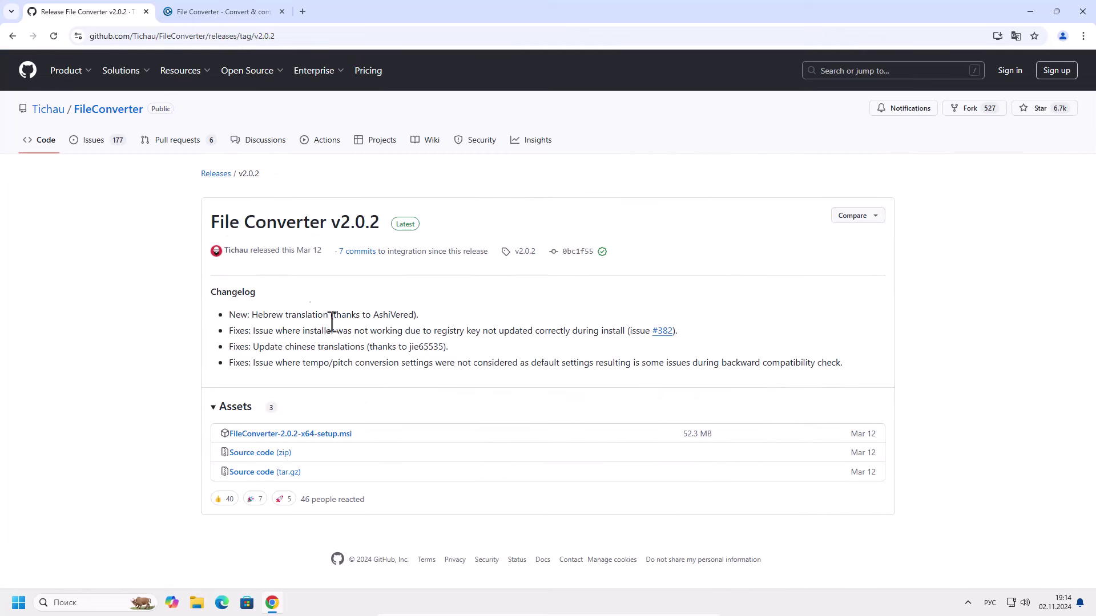
left_click(320, 435)
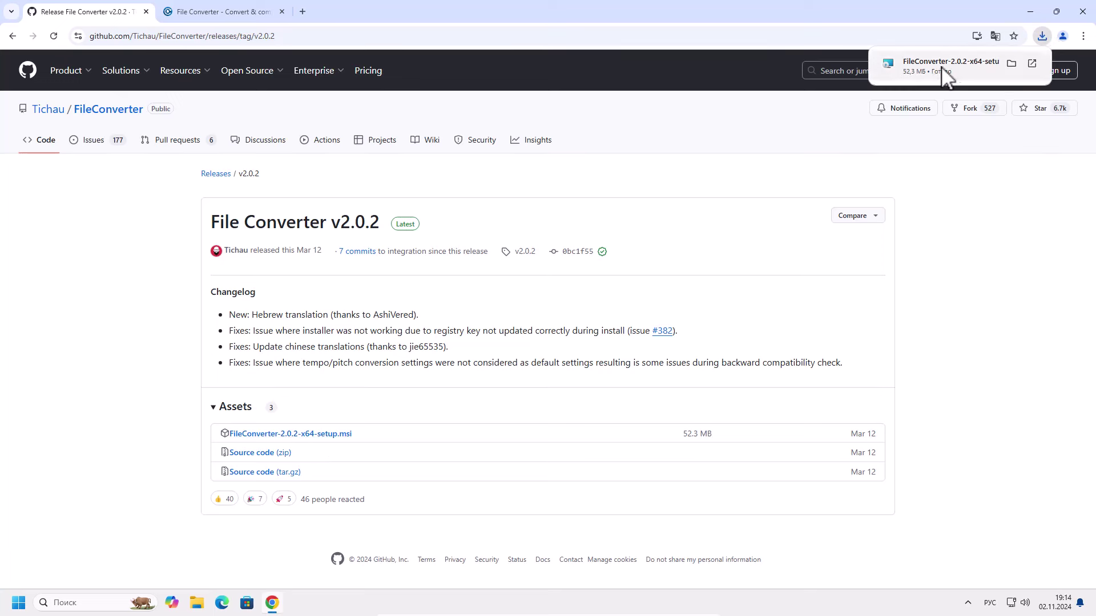
left_click(975, 68)
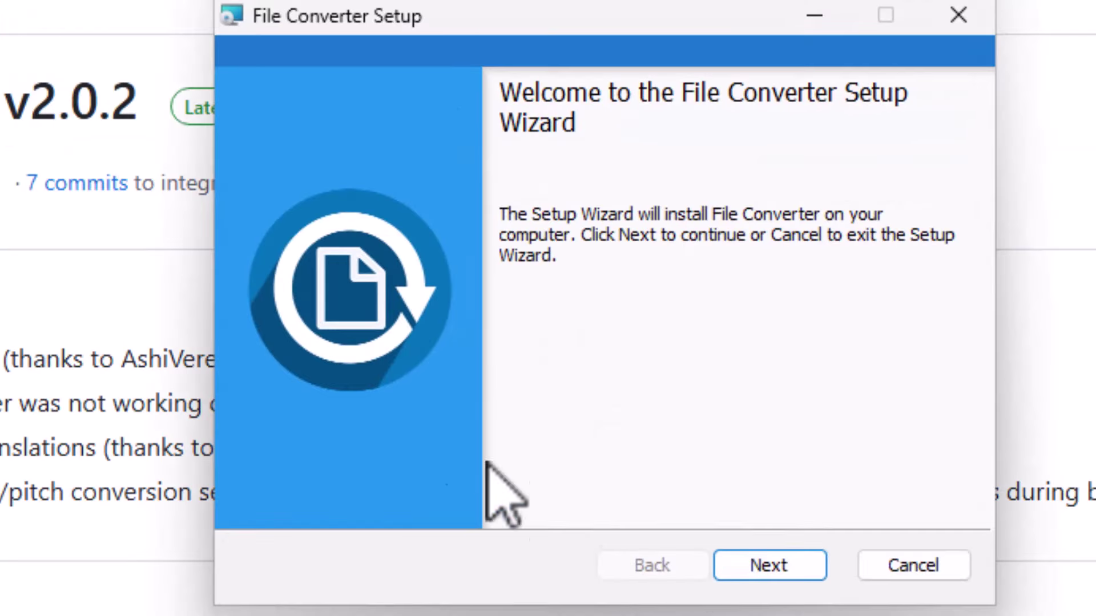
Step: Install File Converter to C:\Program Files\File Converter\, accepting the license agreement and allowing the installer to make changes
left_click(790, 568)
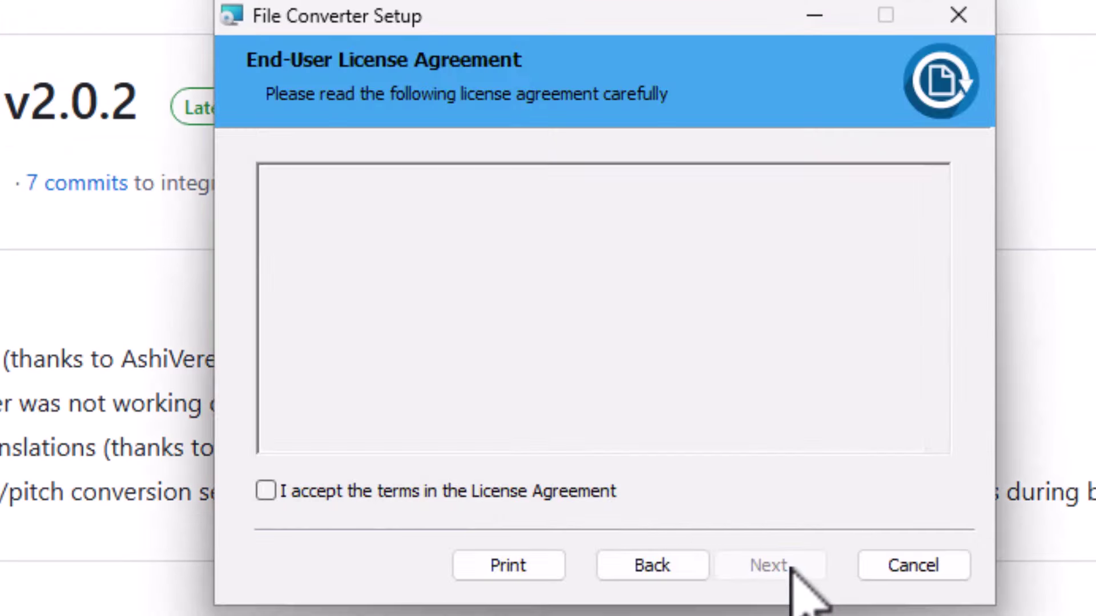
left_click(350, 491)
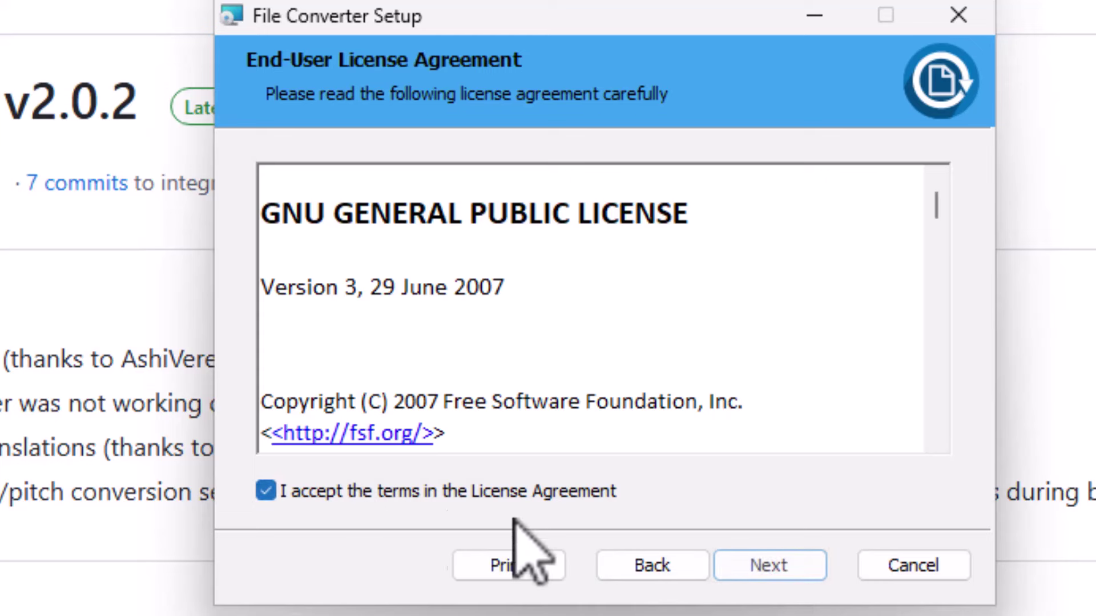
left_click(785, 565)
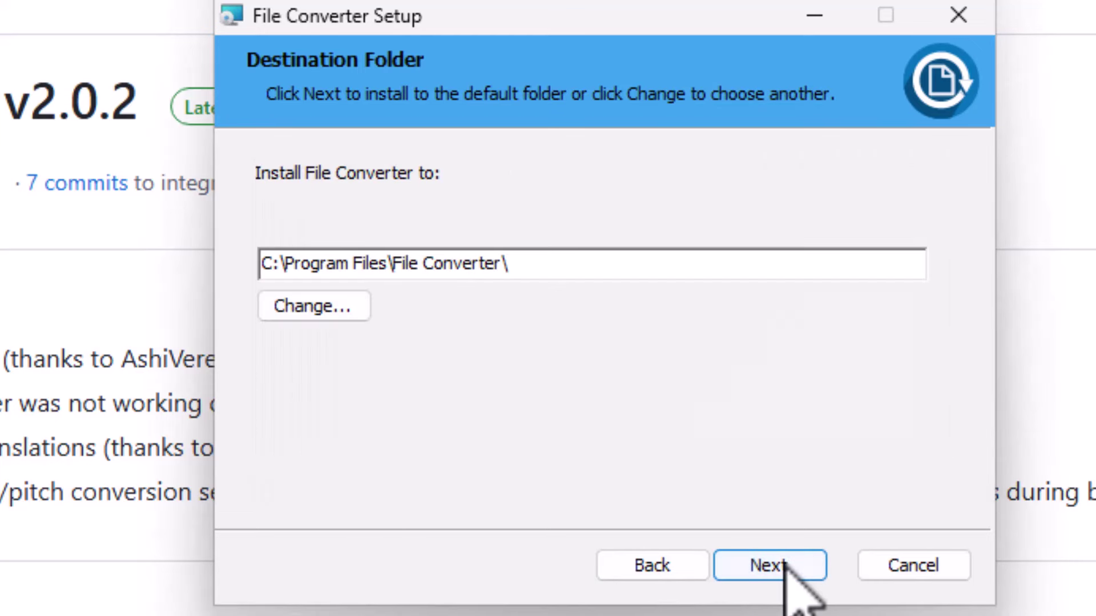
left_click(769, 568)
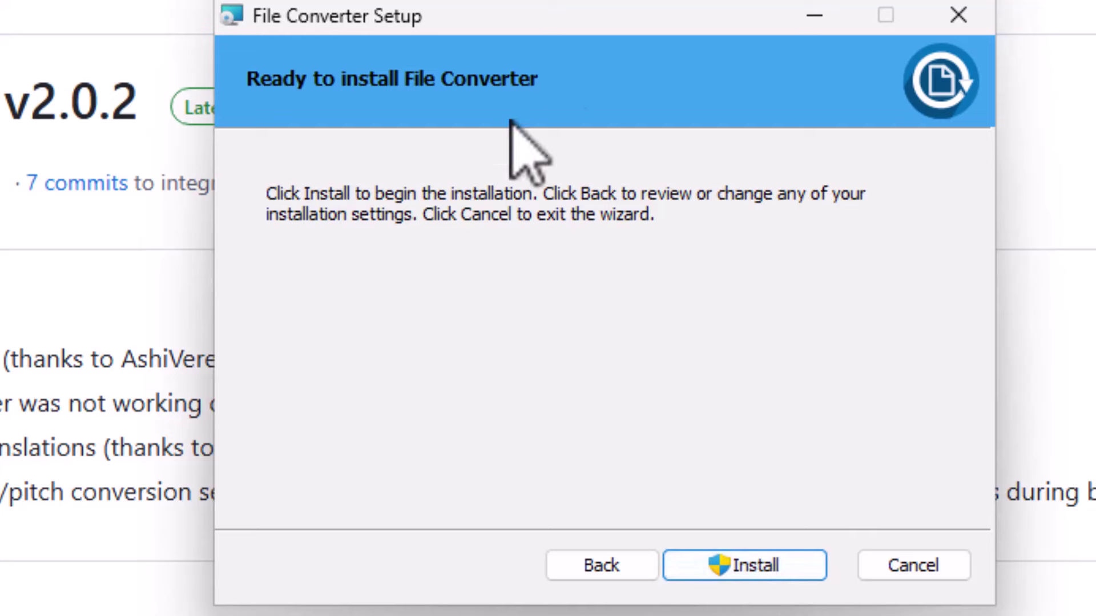
left_click(782, 576)
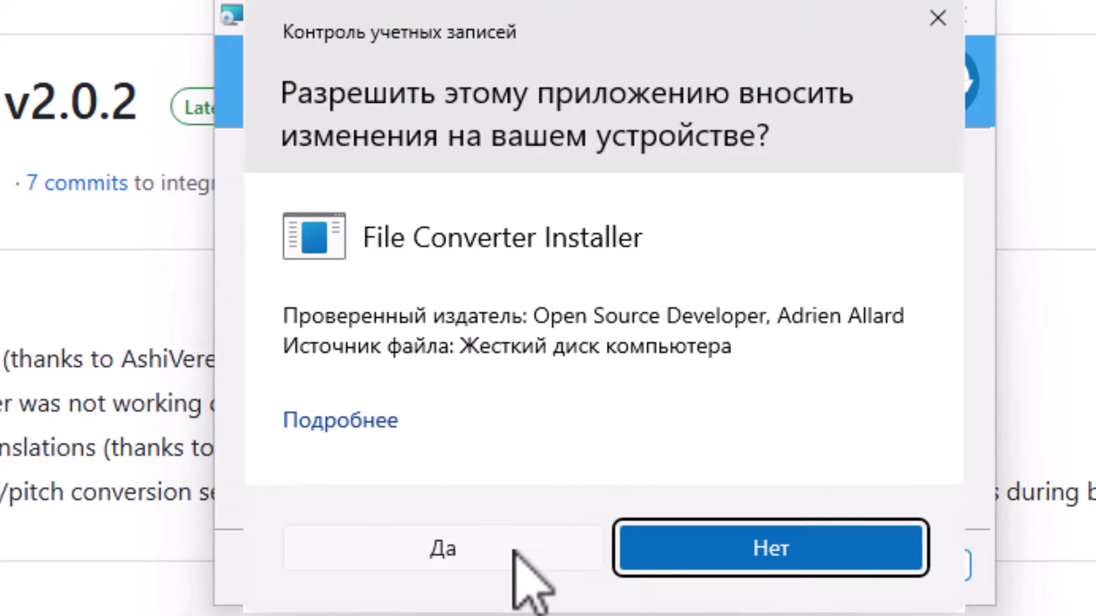
left_click(515, 557)
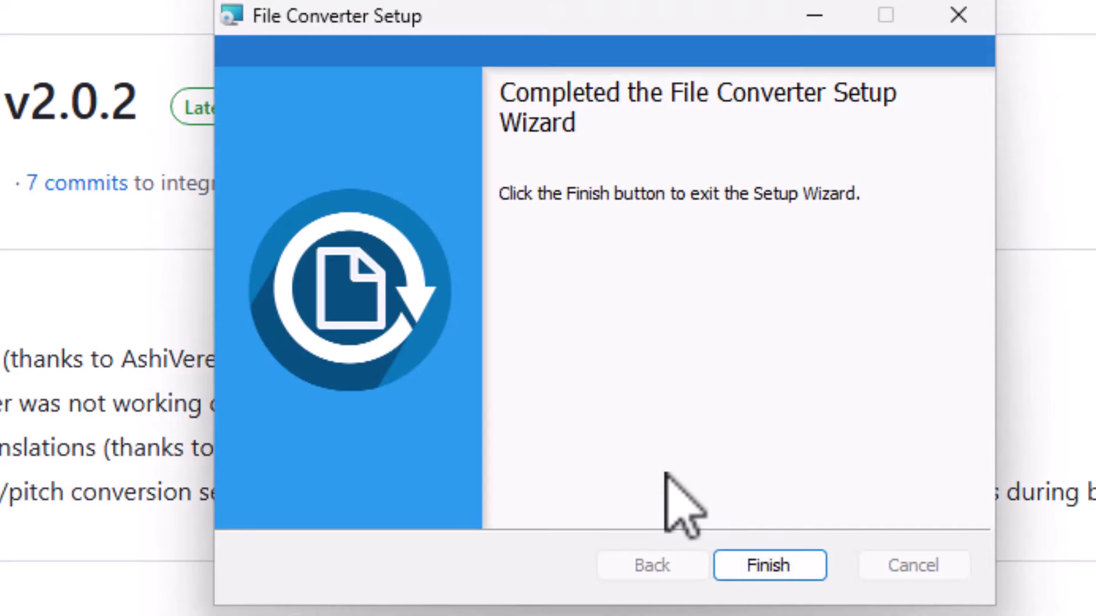
left_click(777, 572)
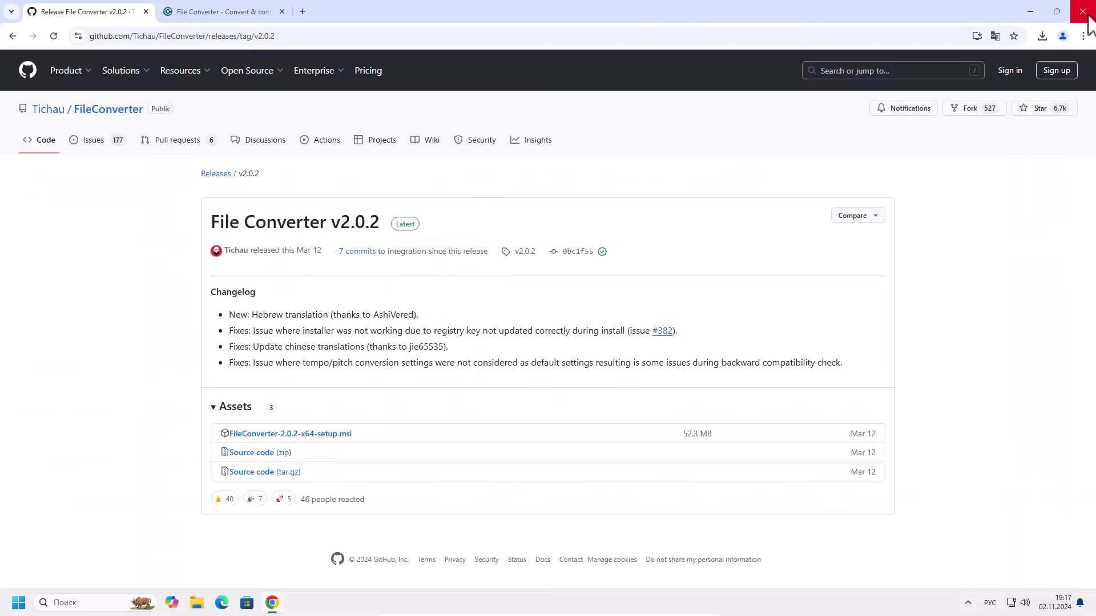
Step: Close the browser and open the desktop folder "Для File Converter" in File Explorer
left_click(1083, 11)
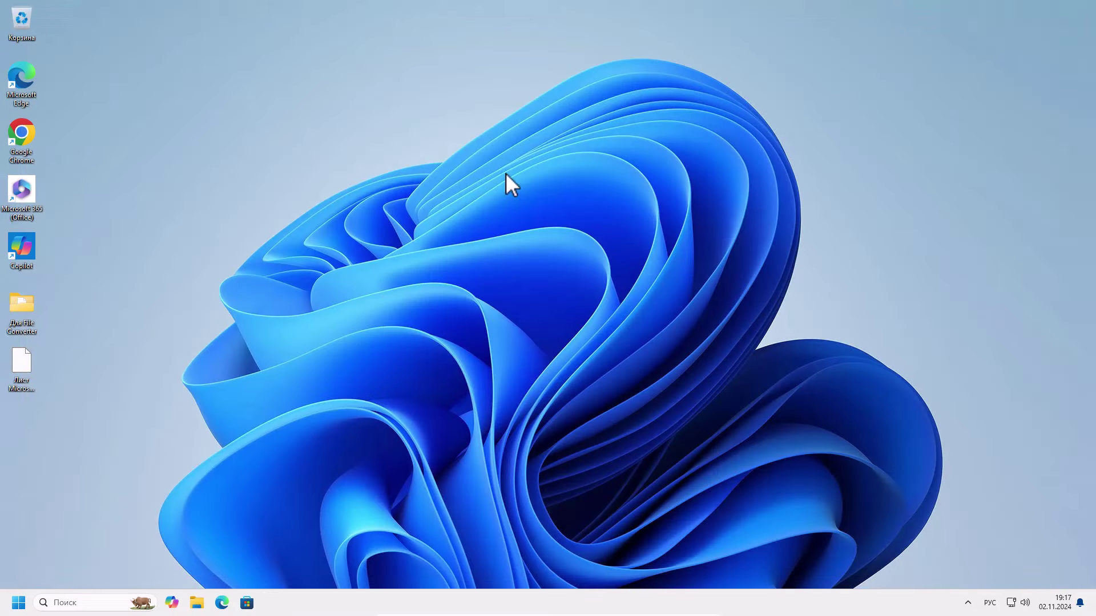
double_click(22, 306)
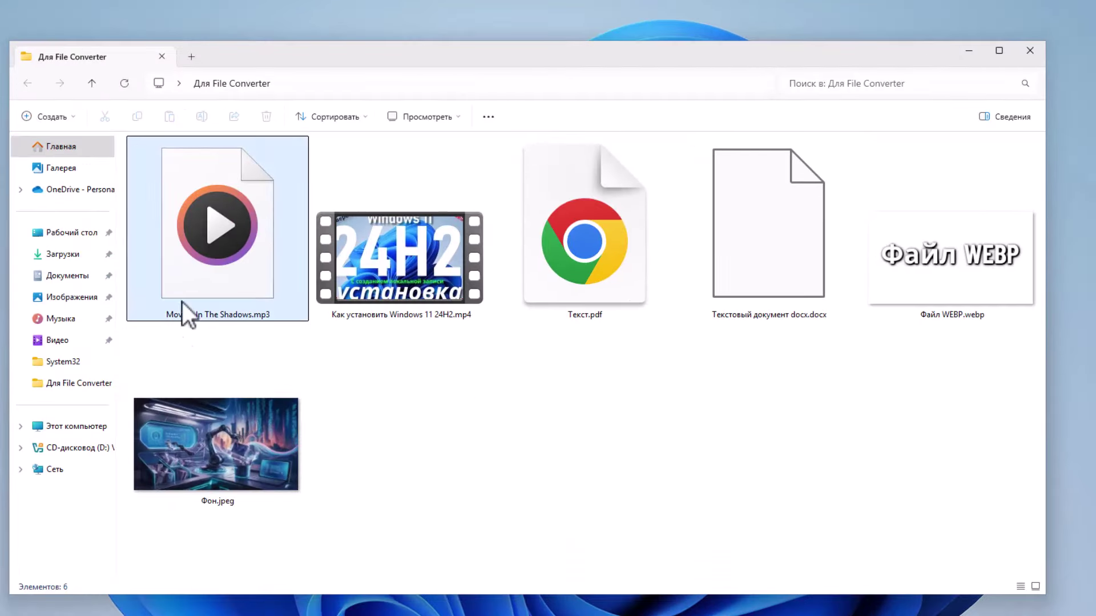
Step: Examine the File Converter formats offered for Moving In The Shadows.mp3 and how the additional context options are reached
left_click(195, 229)
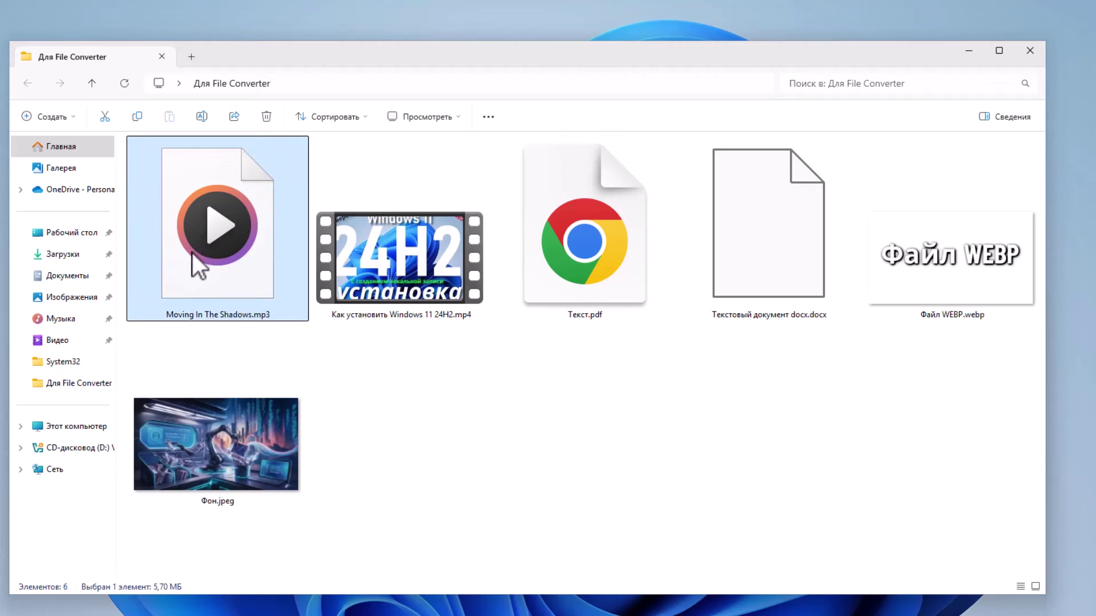
right_click(237, 242)
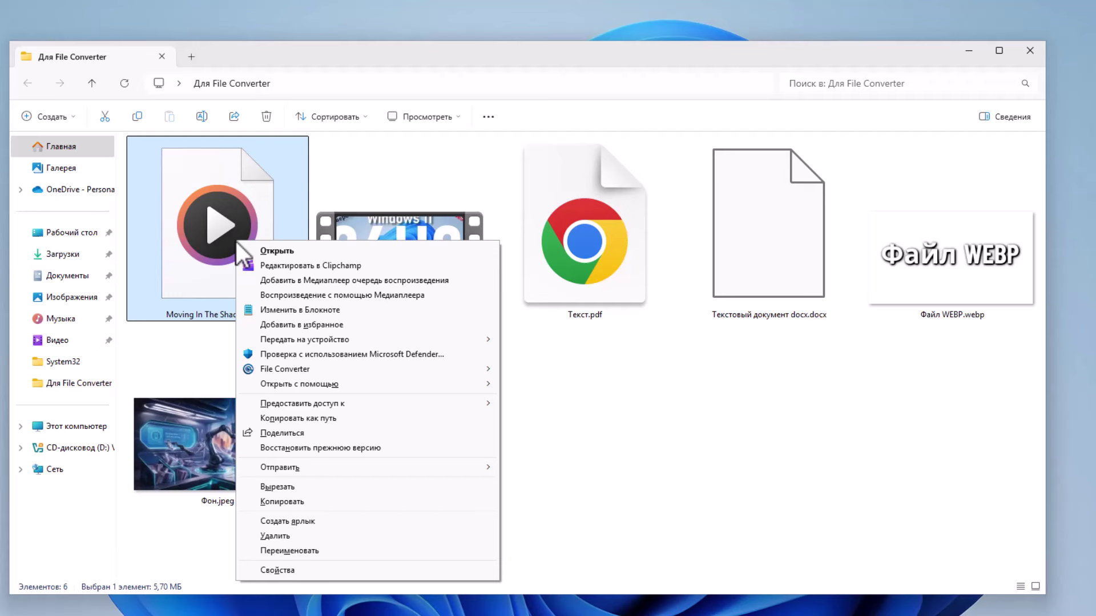
mouse_move(283, 368)
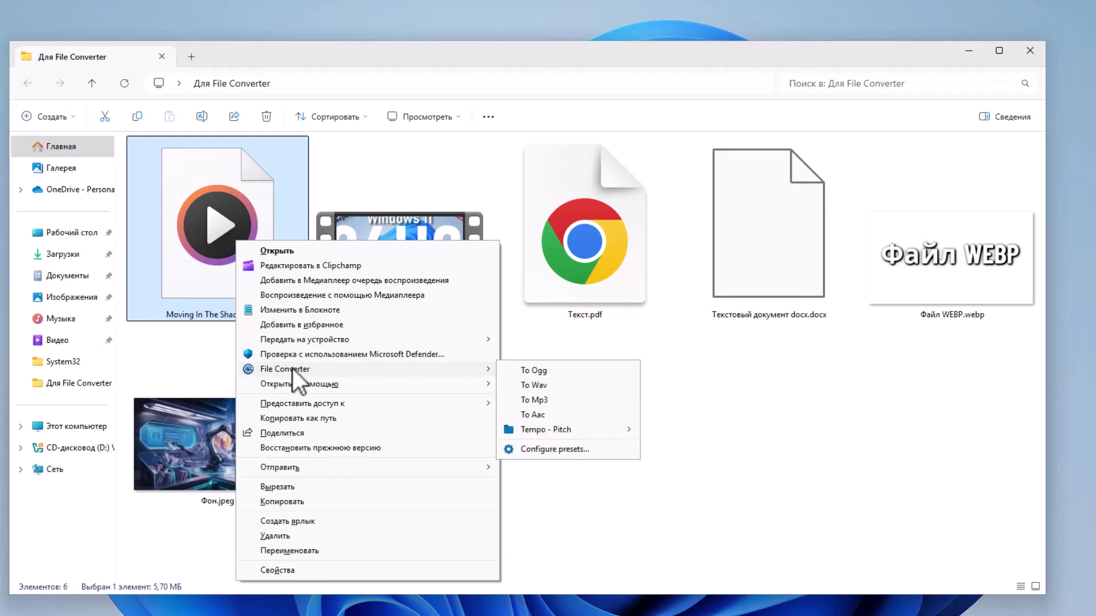
left_click(218, 354)
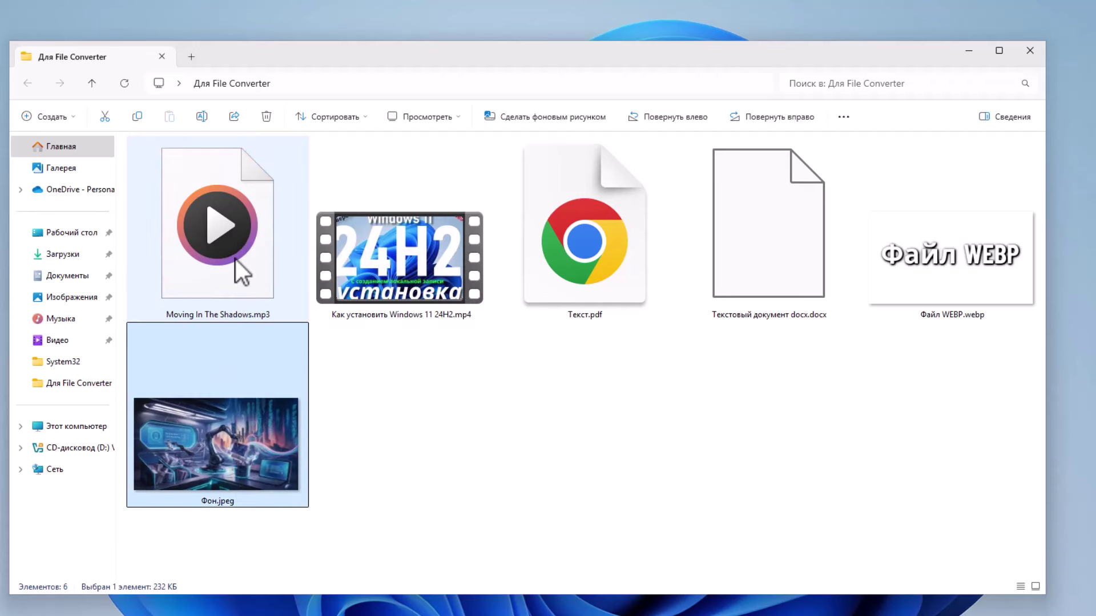
right_click(236, 260)
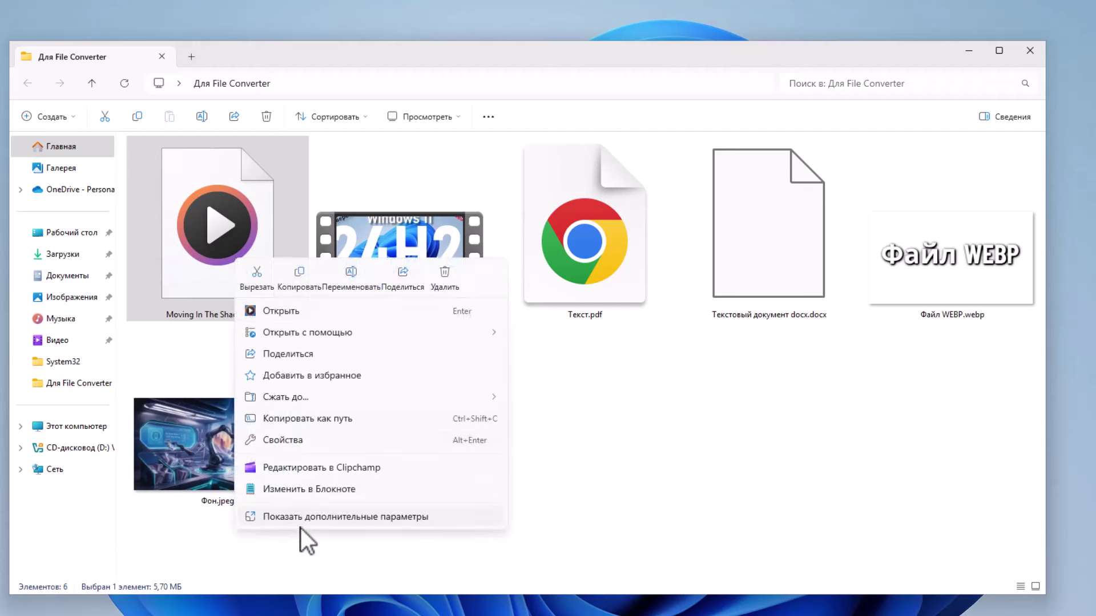
left_click(324, 516)
left_click(211, 392)
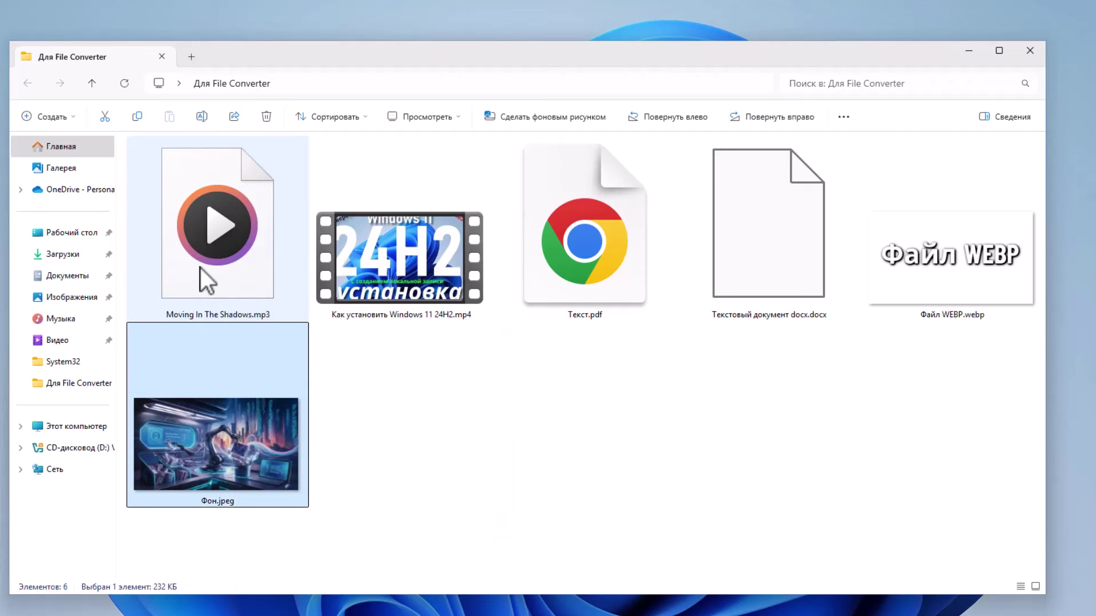
Step: Convert Moving In The Shadows.mp3 to WAV with File Converter and select the resulting WAV file
right_click(200, 268)
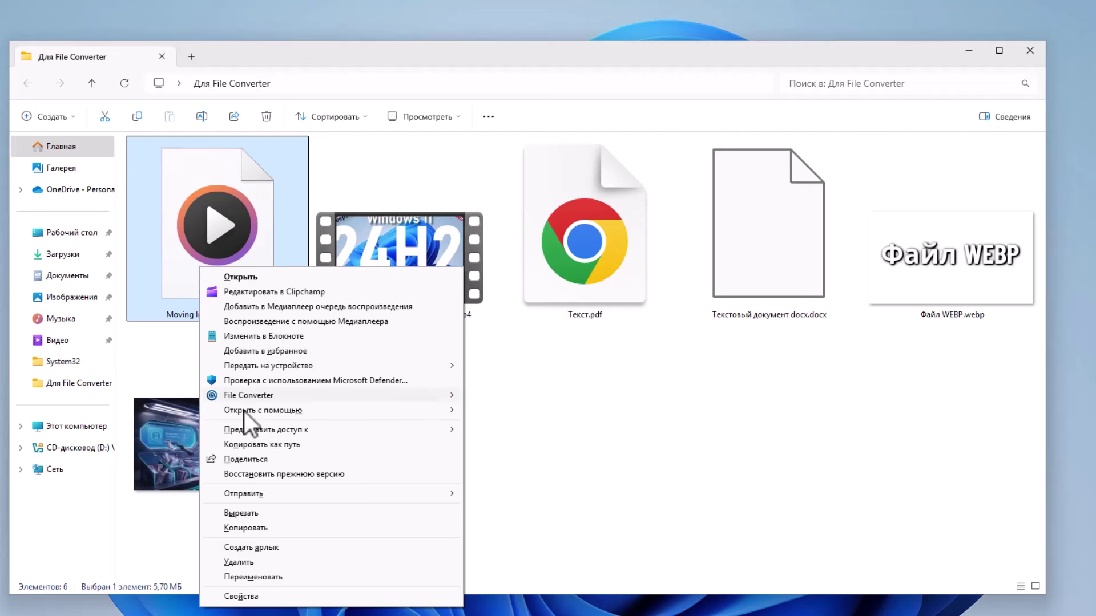
mouse_move(252, 397)
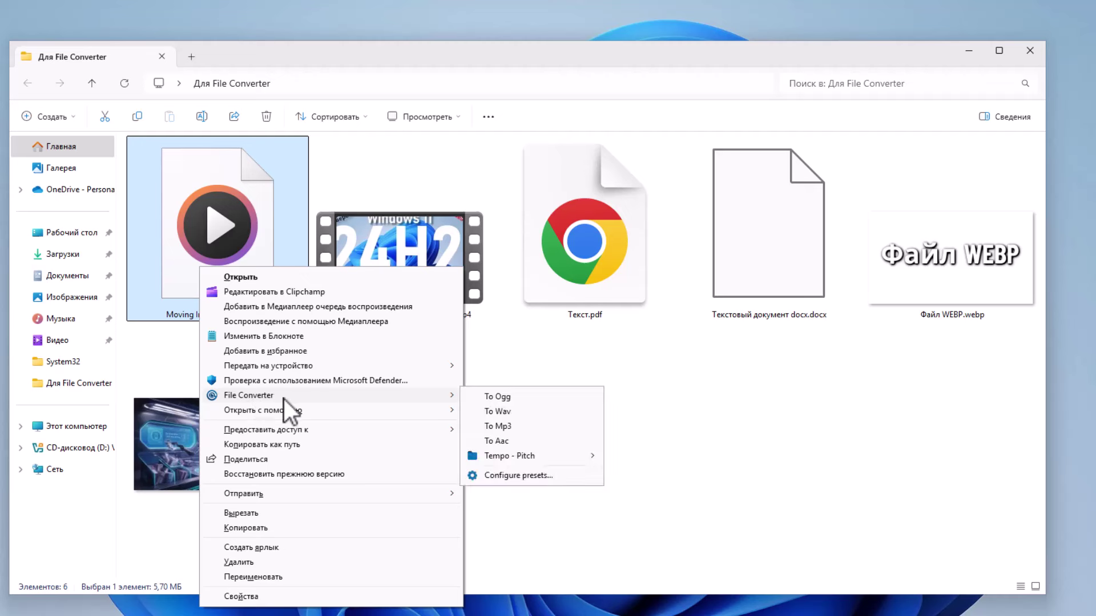
left_click(509, 413)
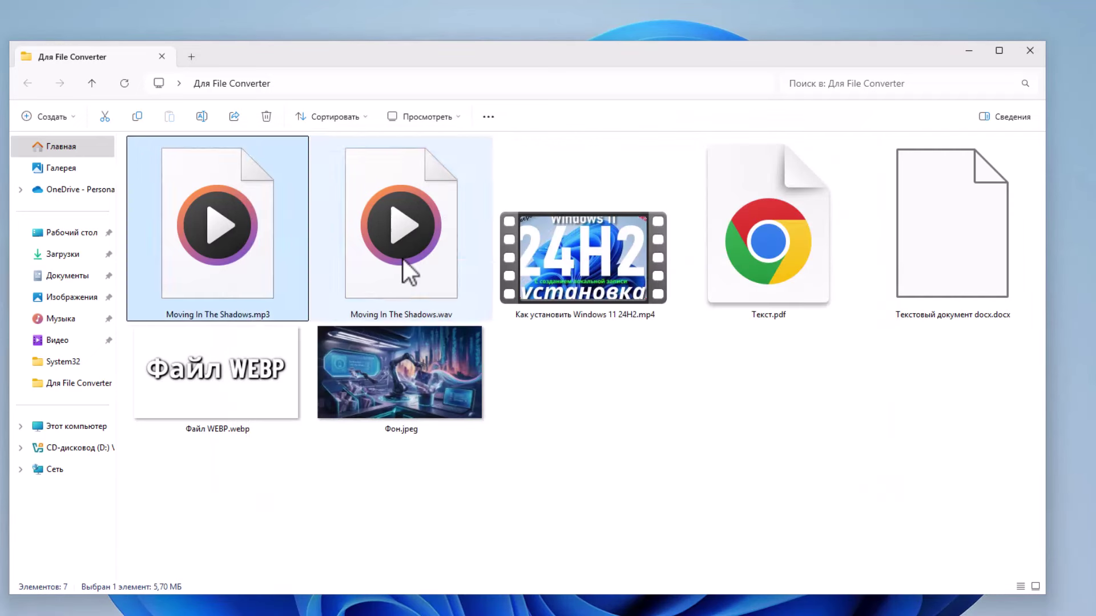
left_click(408, 264)
mouse_move(468, 231)
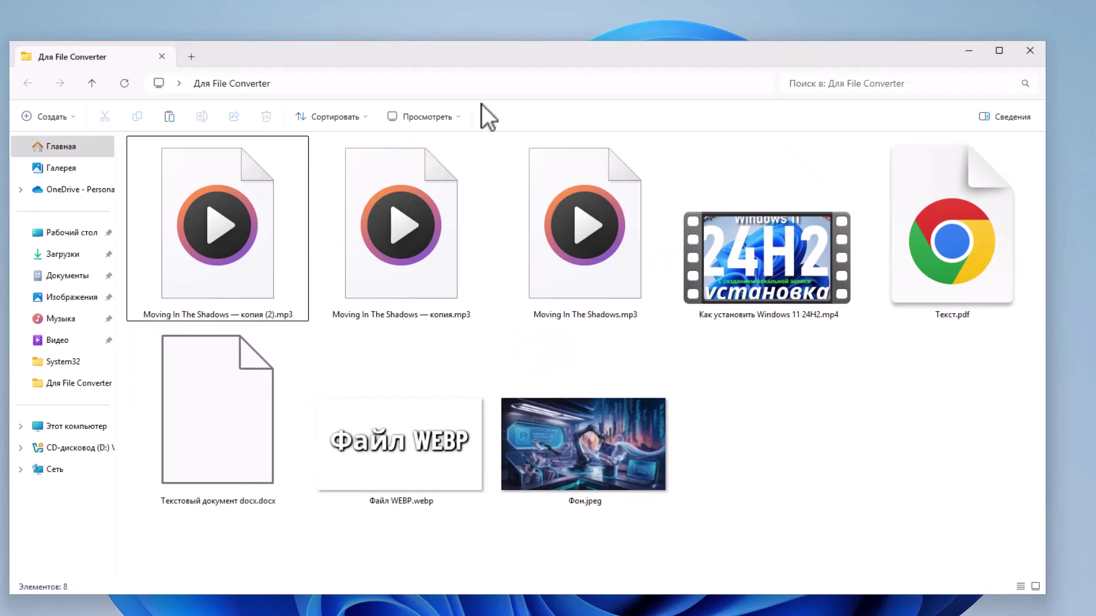
Step: Convert the three Moving In The Shadows MP3 files, including both copies, to WAV together with File Converter
left_click_drag(675, 136, 129, 316)
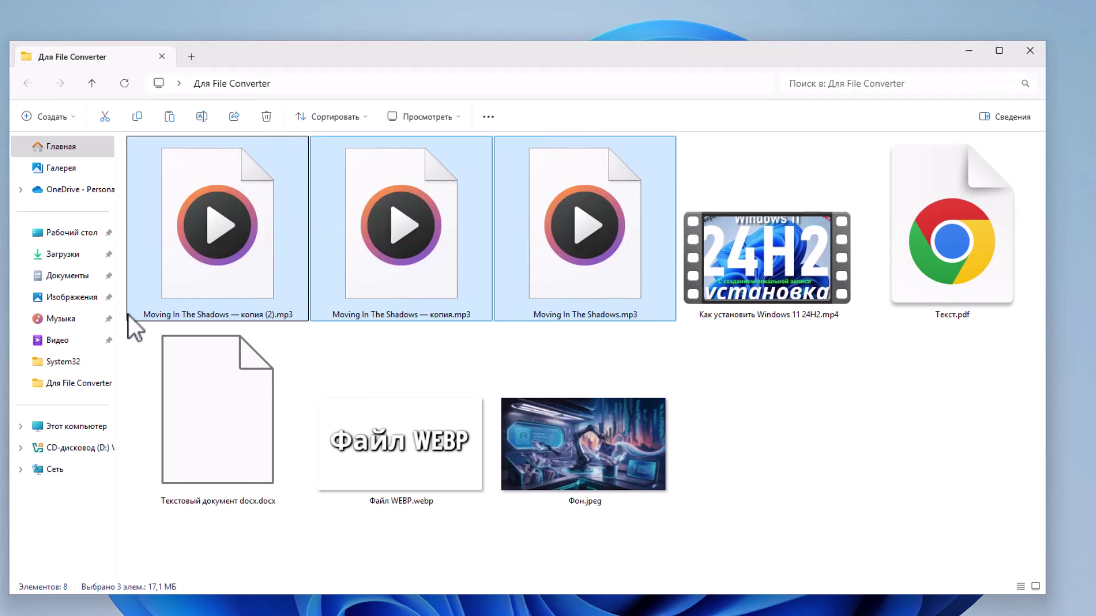
right_click(241, 256)
left_click(342, 491)
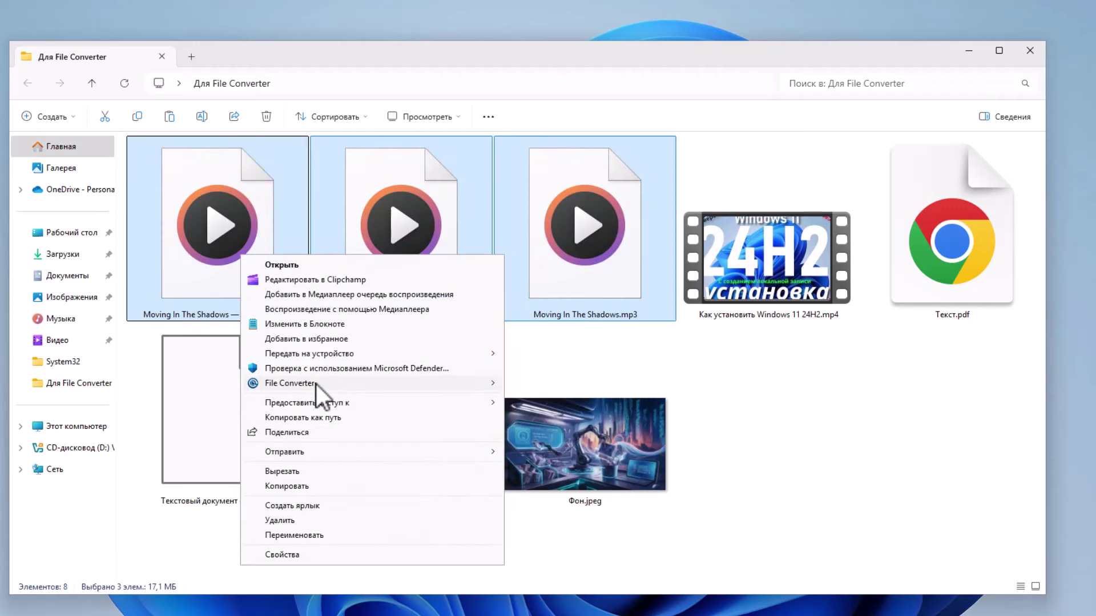
mouse_move(315, 384)
left_click(559, 396)
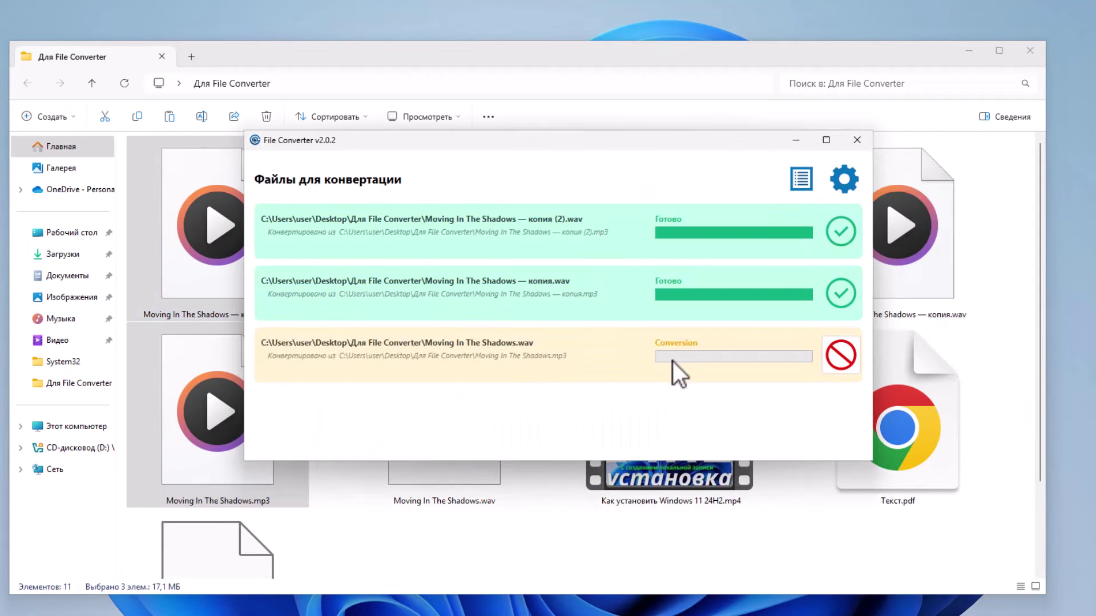
Step: Convert the video "Как установить Windows 11 24H2.mp4" to MP3 with File Converter
left_click(395, 273)
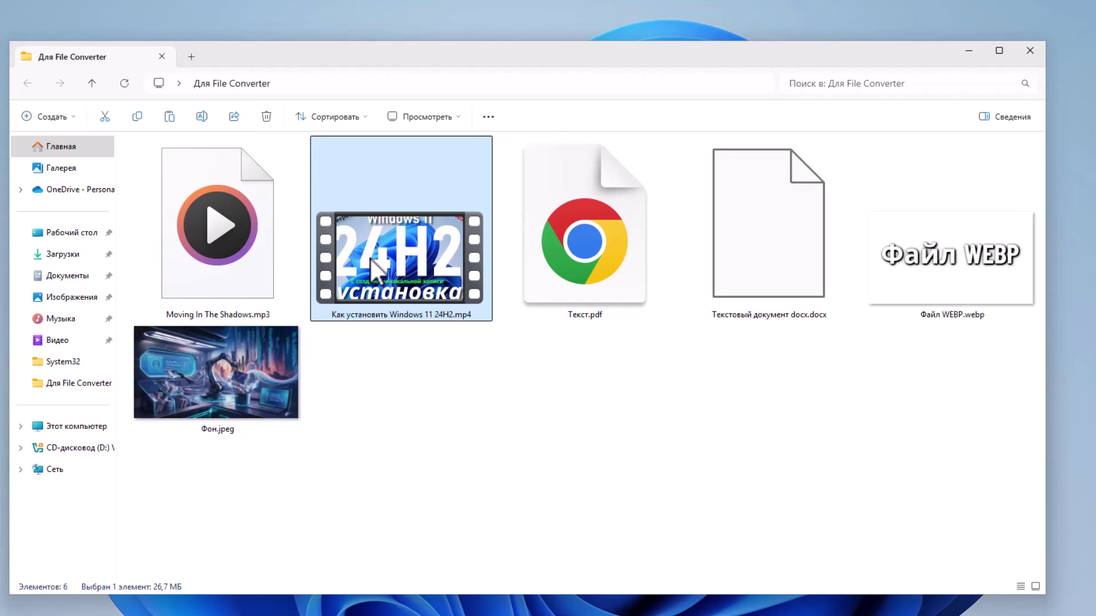
right_click(372, 266)
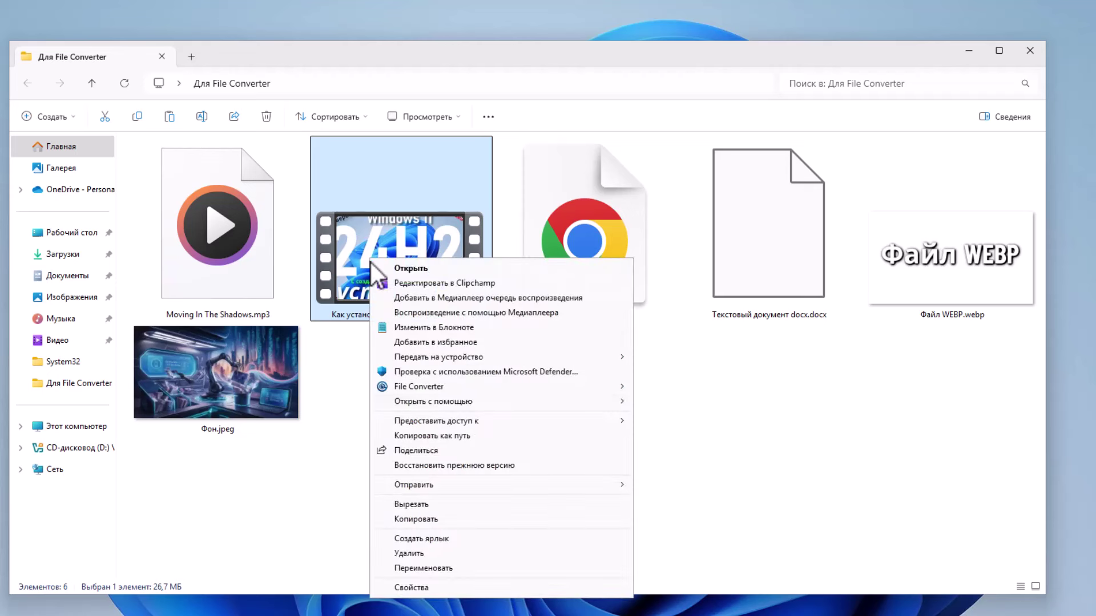
mouse_move(440, 393)
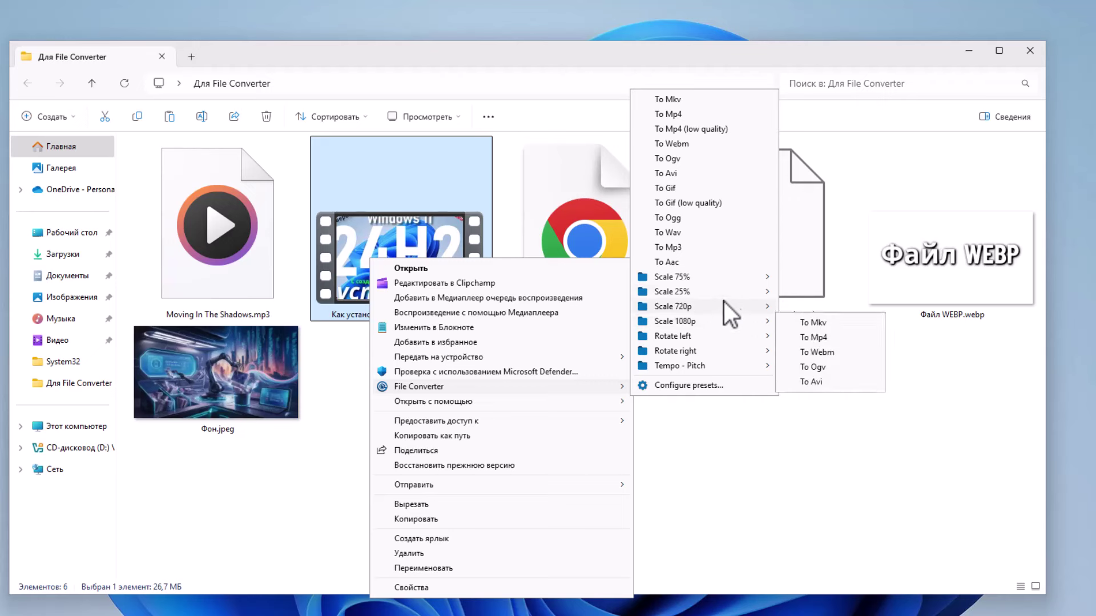
mouse_move(728, 287)
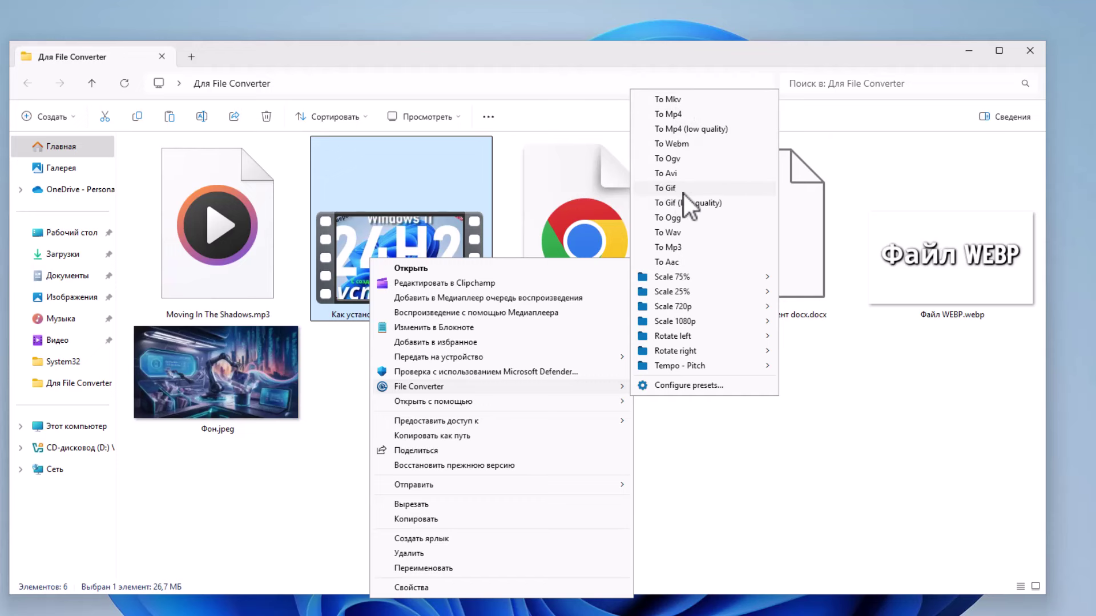
left_click(689, 251)
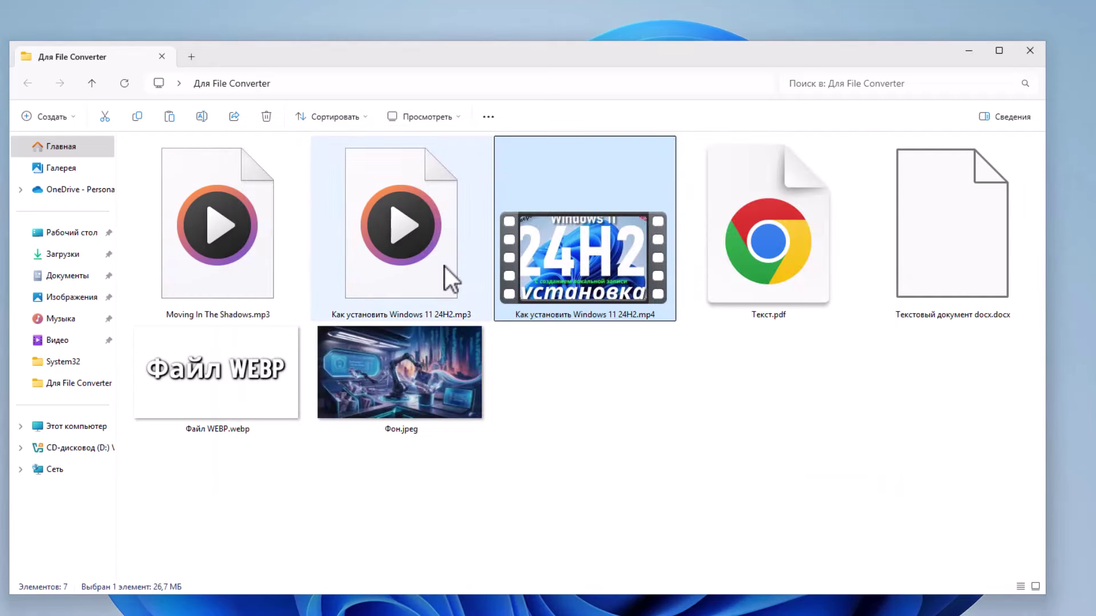
mouse_move(347, 269)
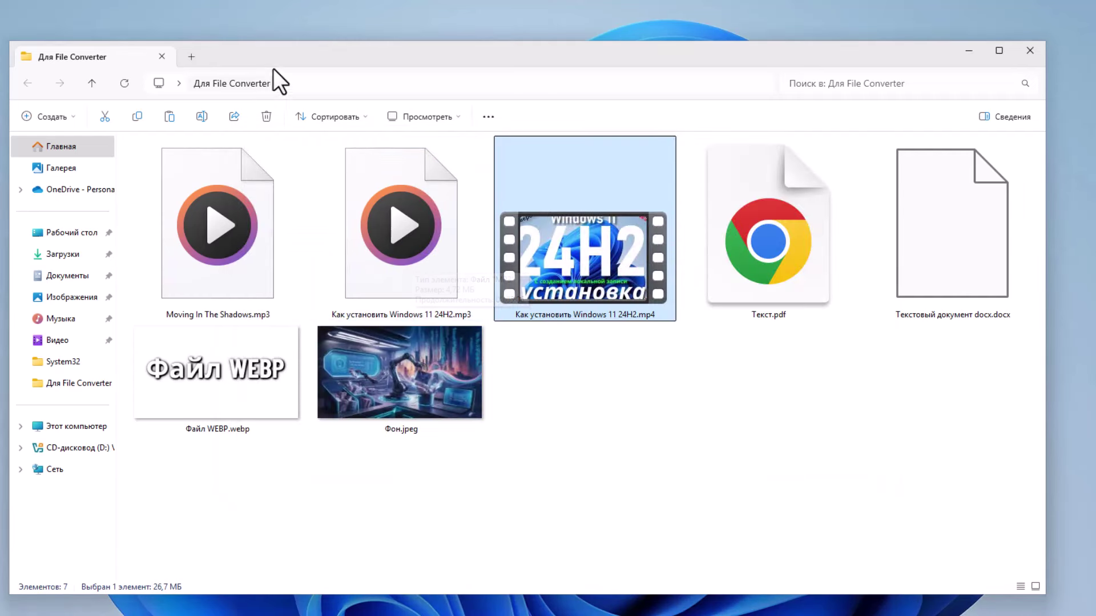
Step: Examine the File Converter formats offered for the image Фон.jpeg
left_click(502, 482)
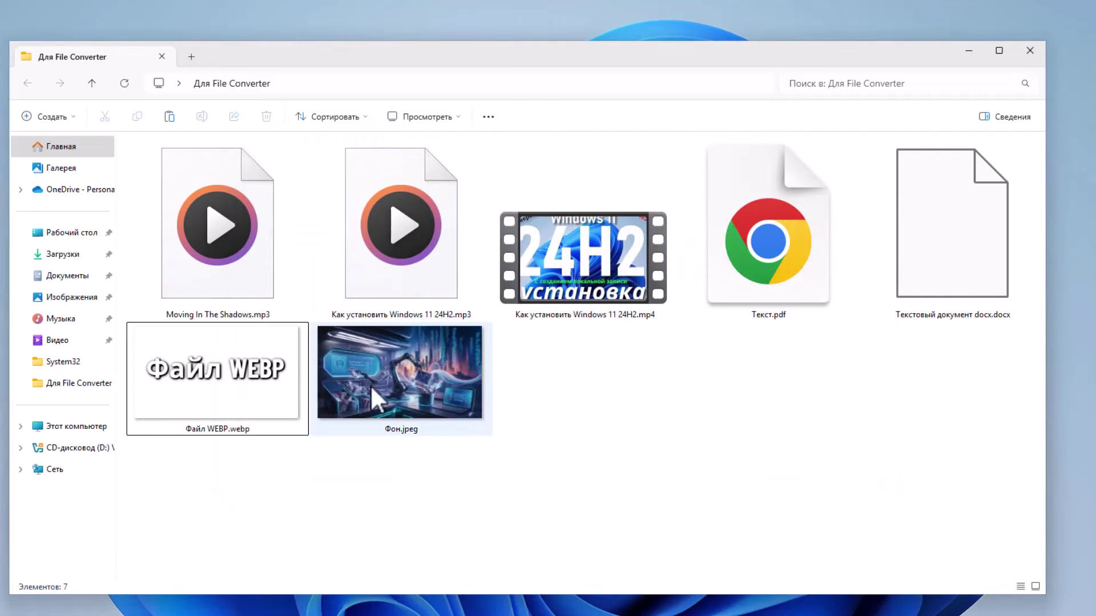
right_click(358, 376)
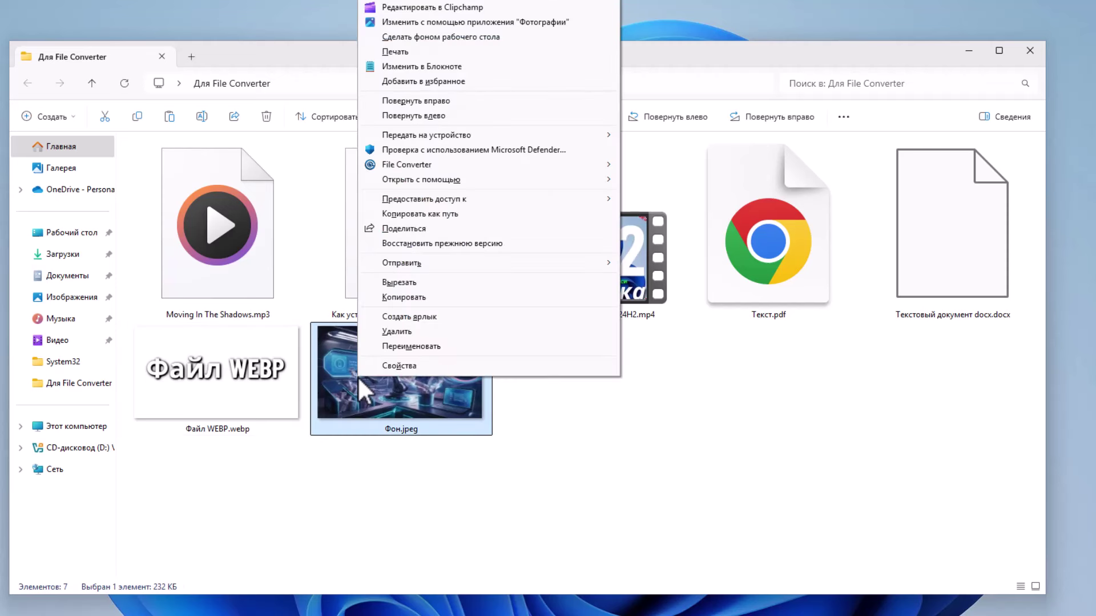
mouse_move(449, 162)
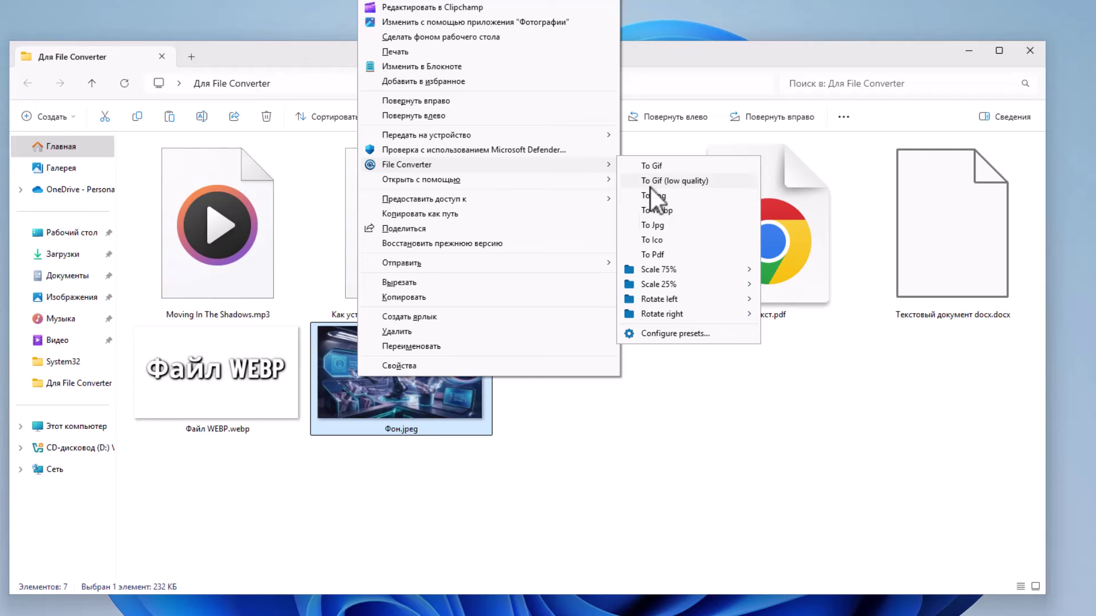
left_click(627, 445)
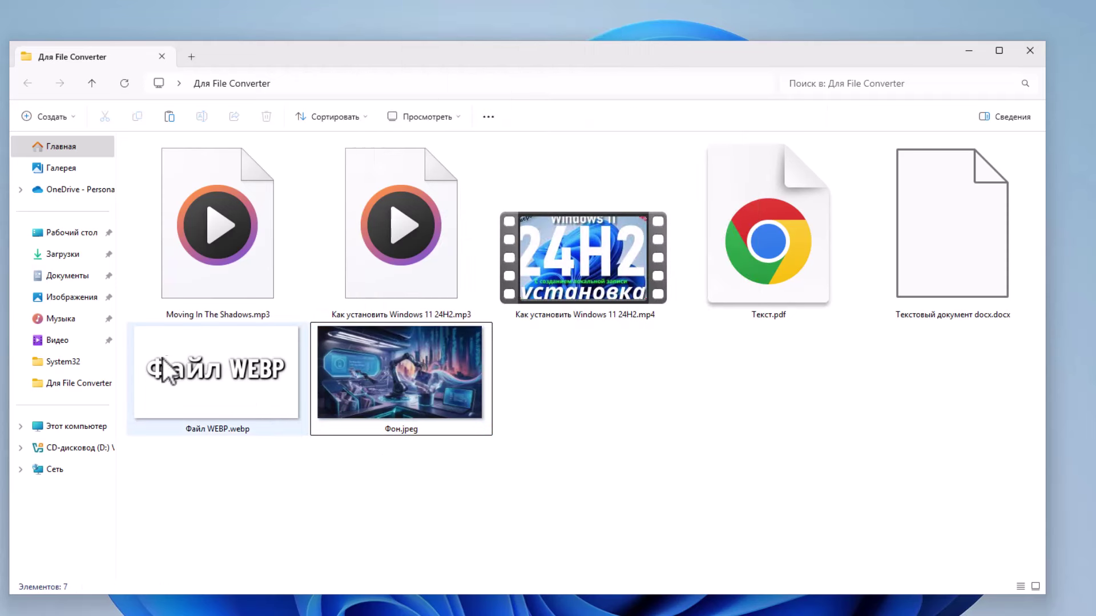
Step: Convert Файл WEBP.webp to JPG with File Converter, close the conversion window and select the resulting JPG file
mouse_move(179, 416)
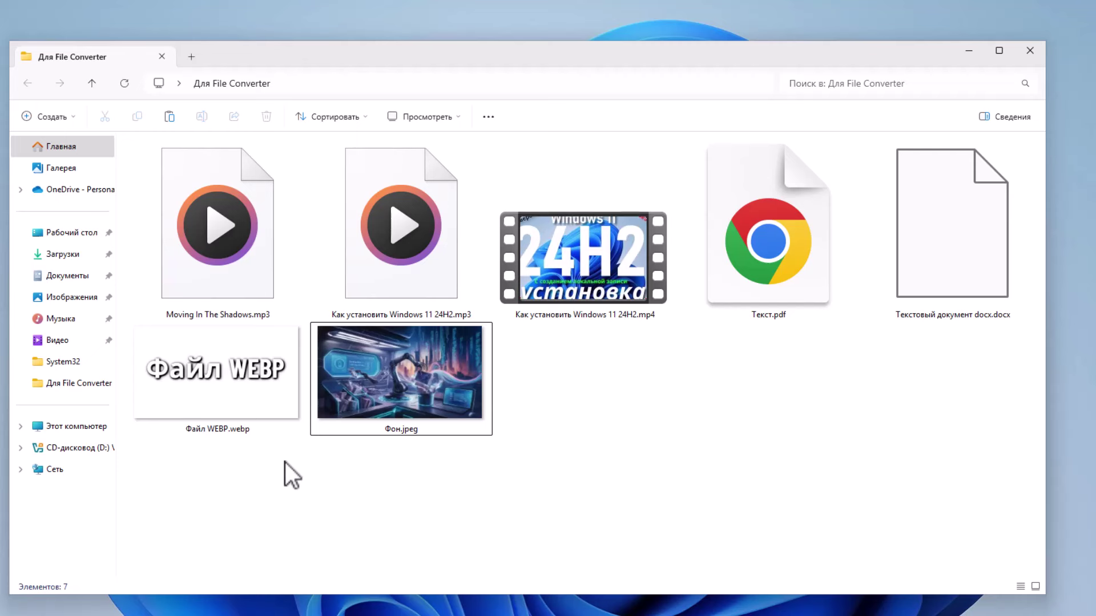
mouse_move(166, 398)
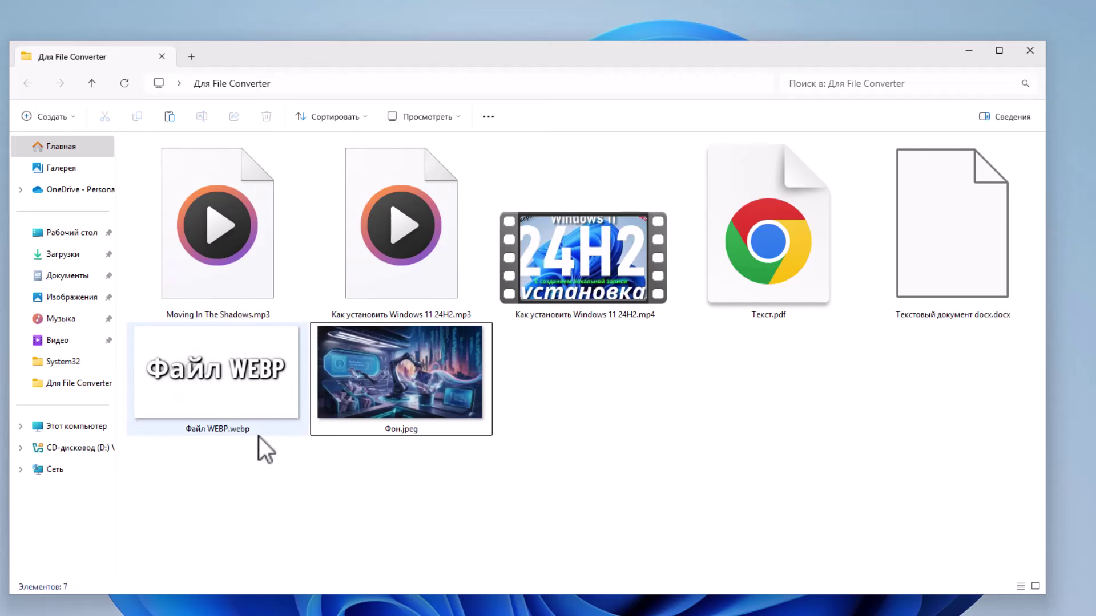
mouse_move(253, 436)
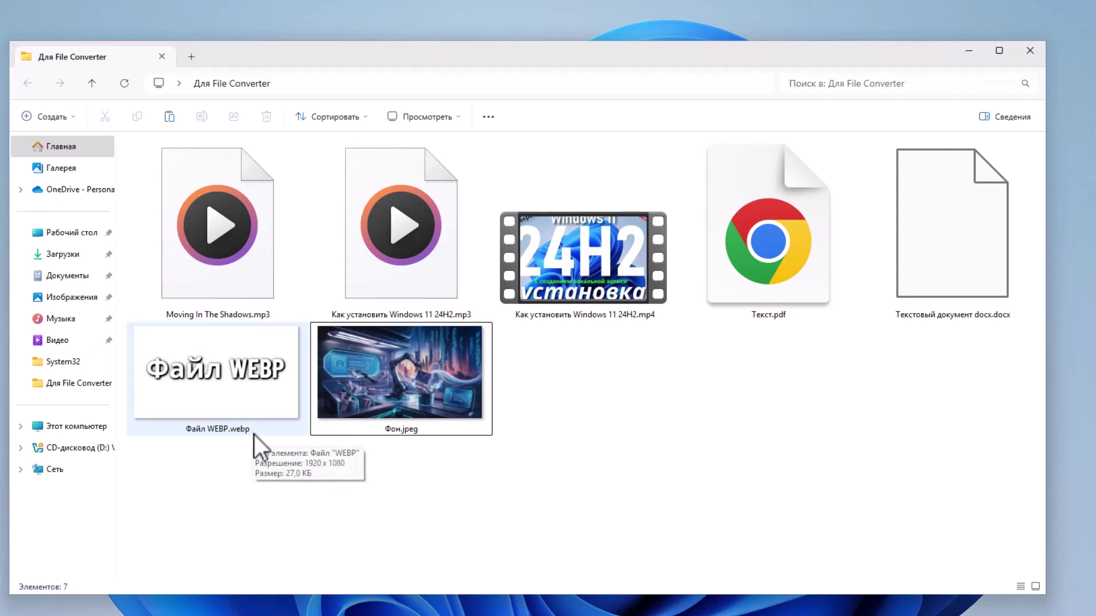
right_click(281, 397)
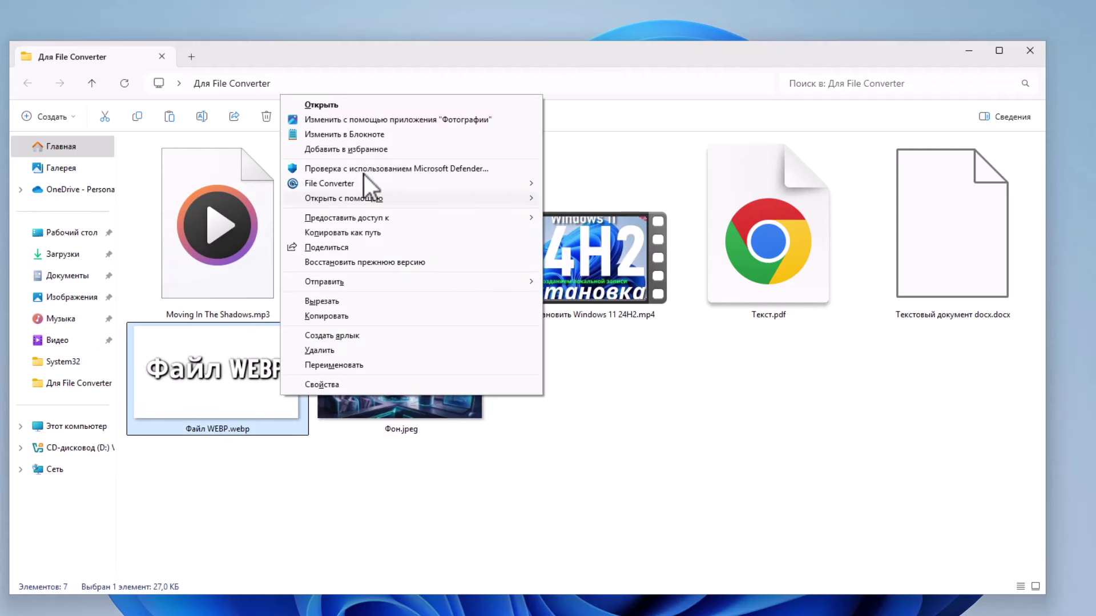
mouse_move(363, 185)
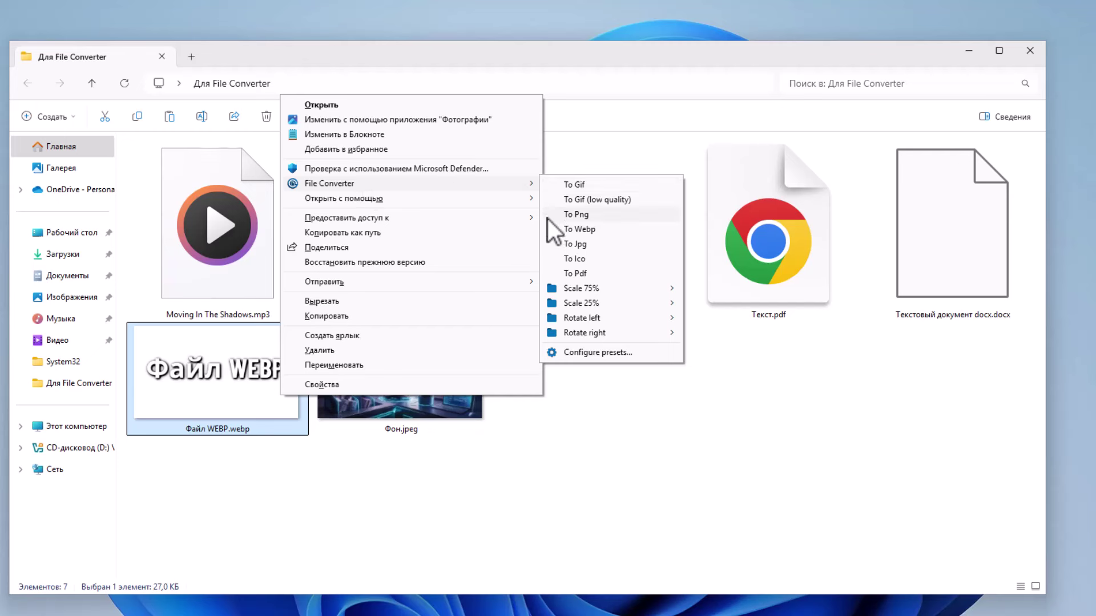
left_click(603, 245)
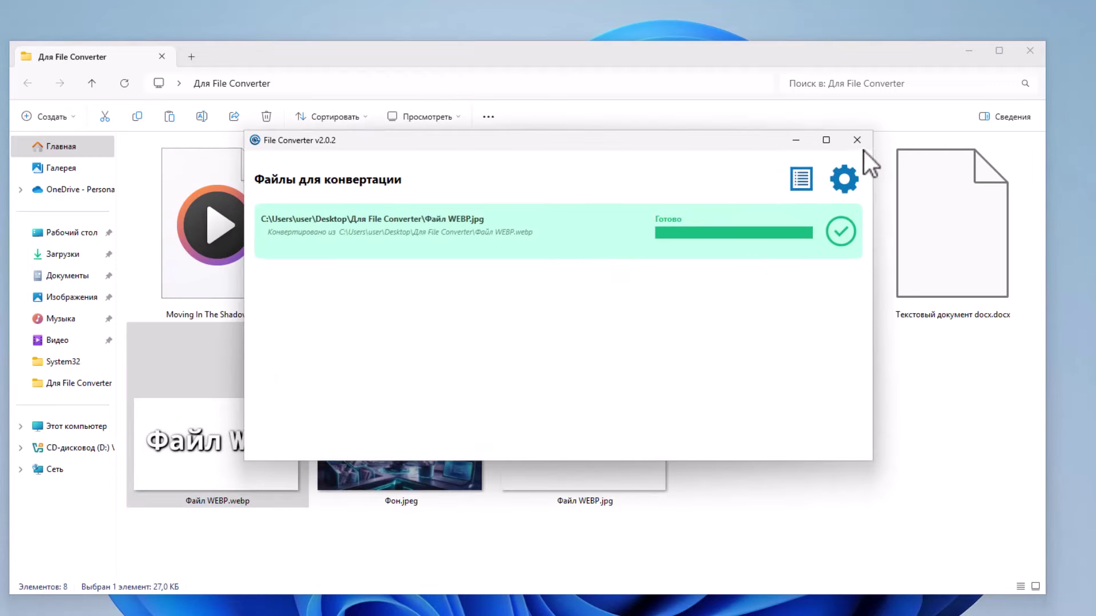
left_click(862, 141)
left_click(242, 389)
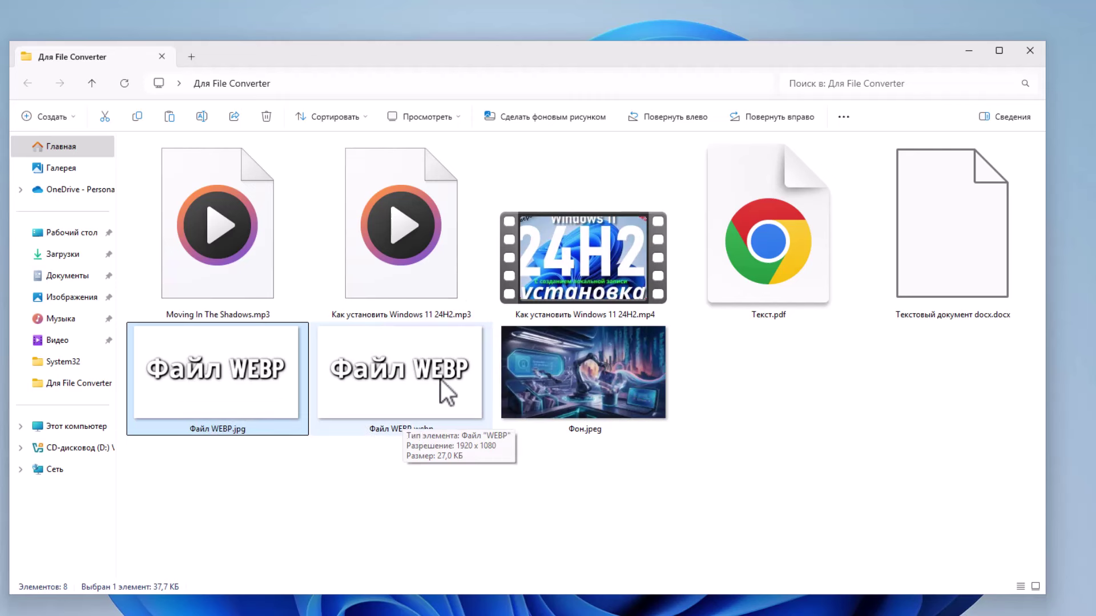
Step: Examine the File Converter formats offered for Текст.pdf and for "Текстовый документ docx.docx"
right_click(810, 278)
mouse_move(851, 347)
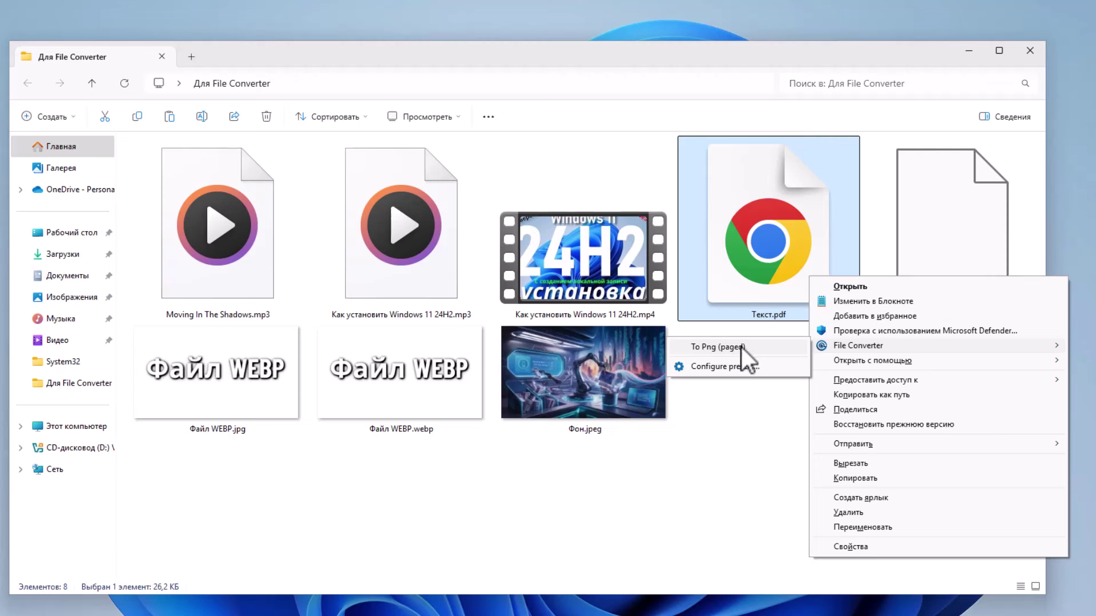
left_click(754, 333)
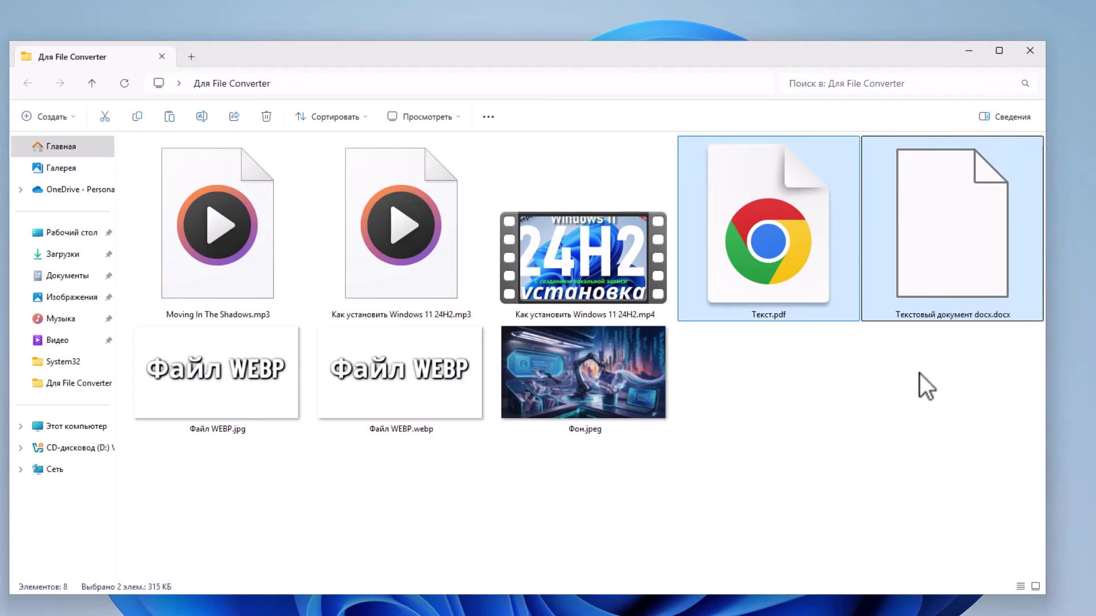
left_click(935, 287)
right_click(936, 286)
mouse_move(965, 357)
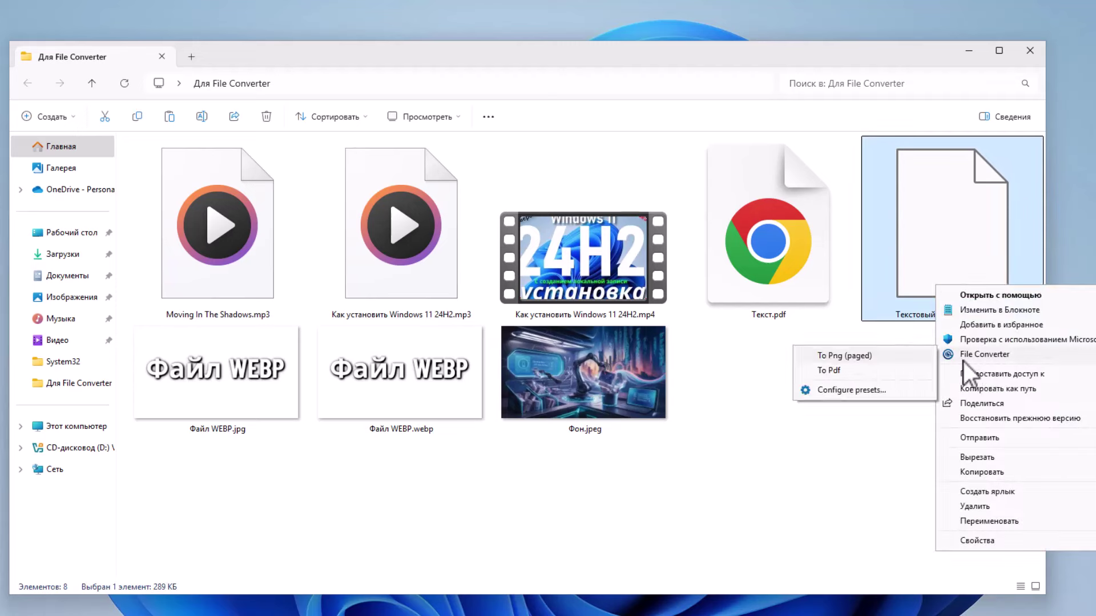
left_click(856, 351)
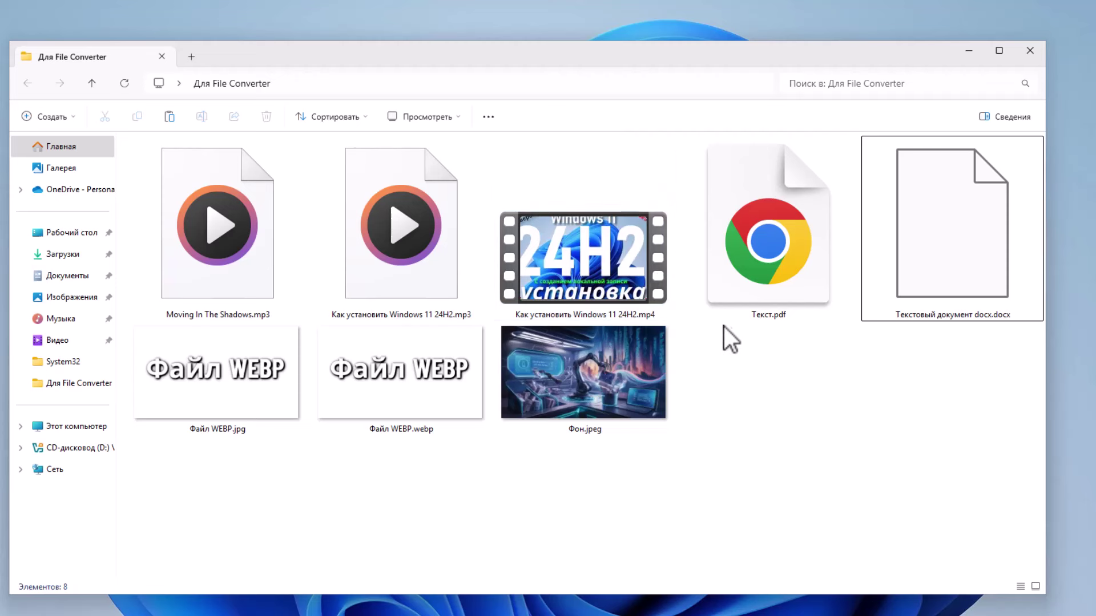
Step: Open the File Converter preset configuration, review the To Mp4 preset and the application settings, and save the settings
right_click(583, 271)
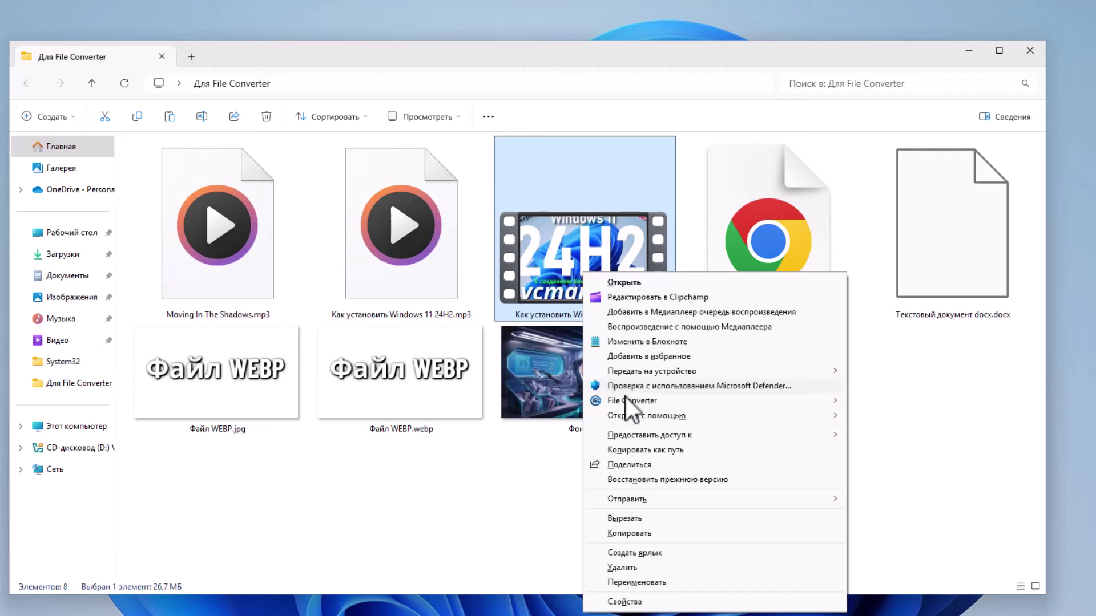
mouse_move(626, 398)
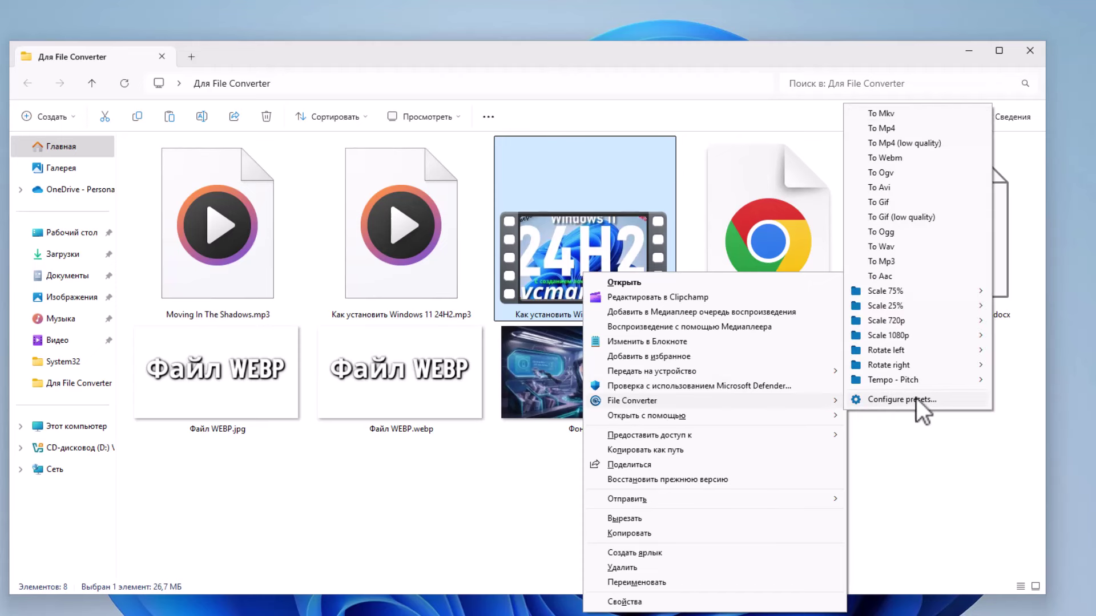
left_click(899, 399)
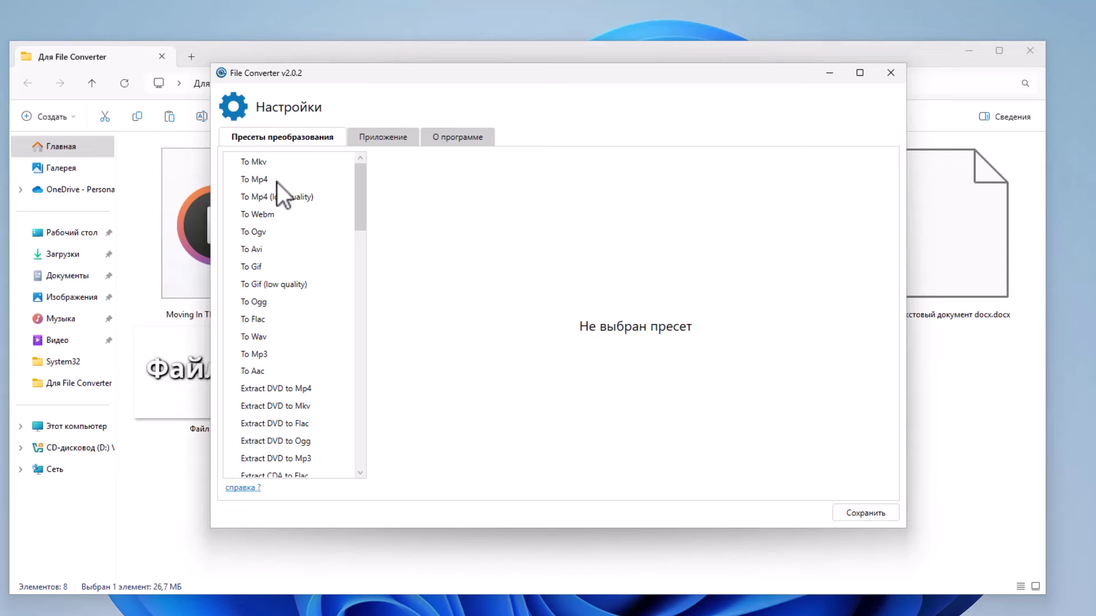
left_click(262, 179)
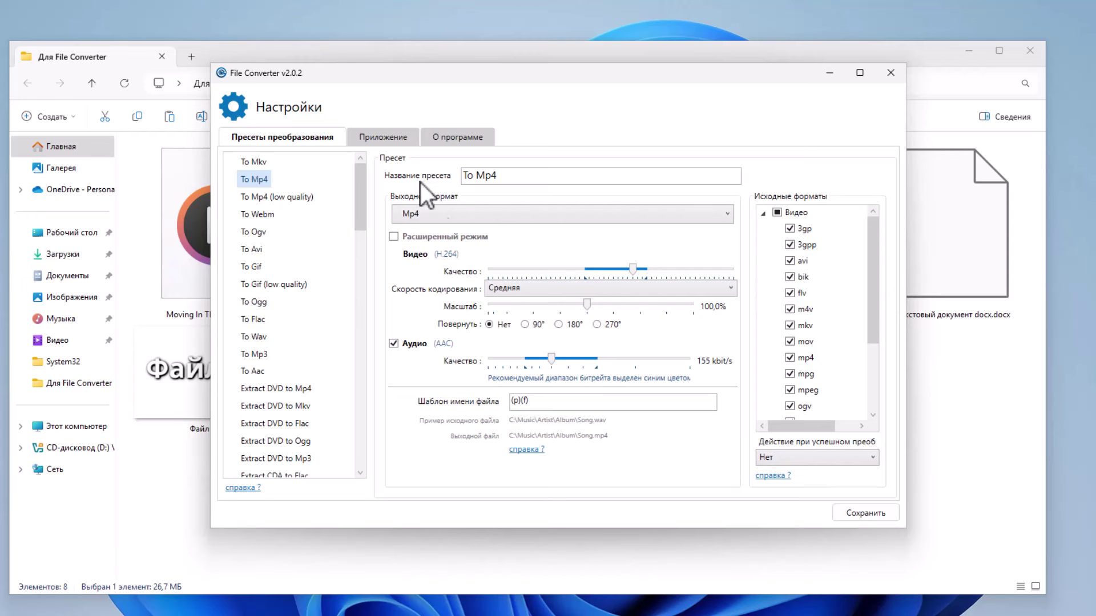
left_click(385, 139)
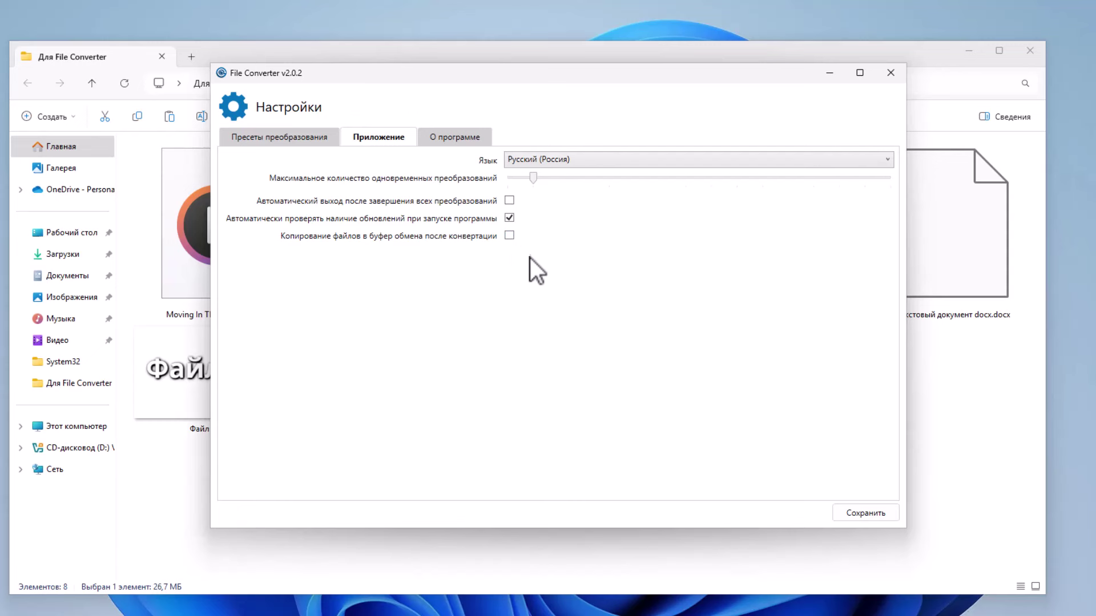
left_click(867, 514)
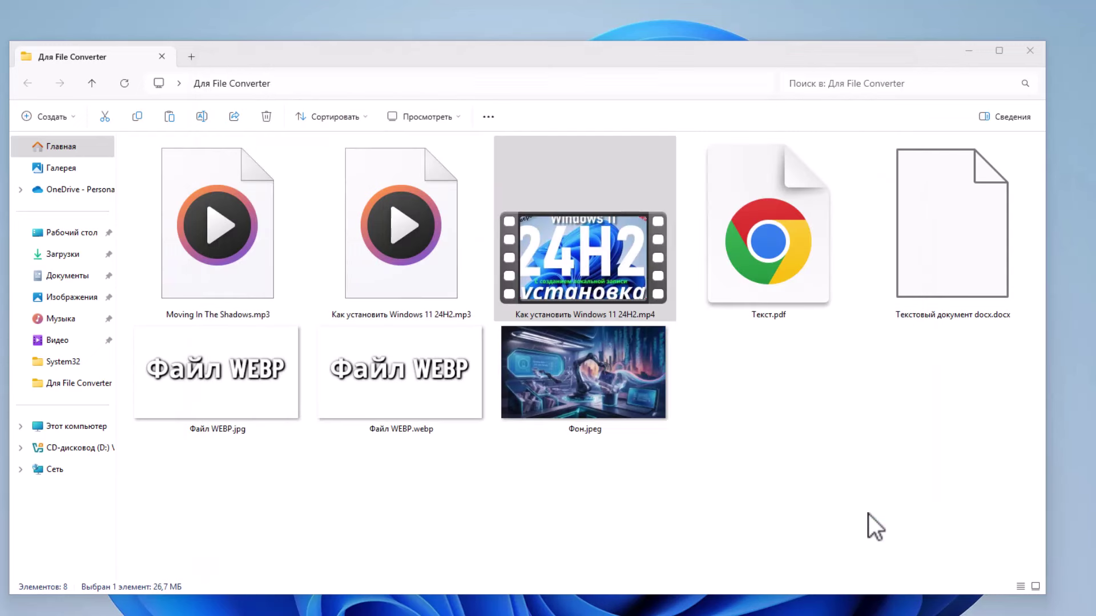